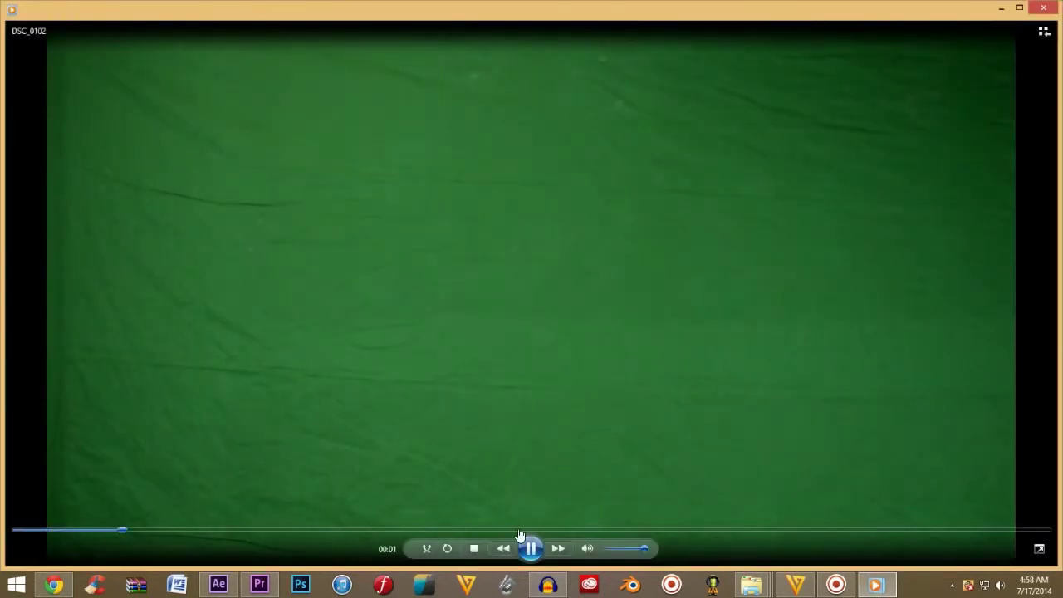
Preview the DSC_0102 green-screen clip from about its middle, pause and minimize it, and reposition its file on the desktop.
left_click(518, 529)
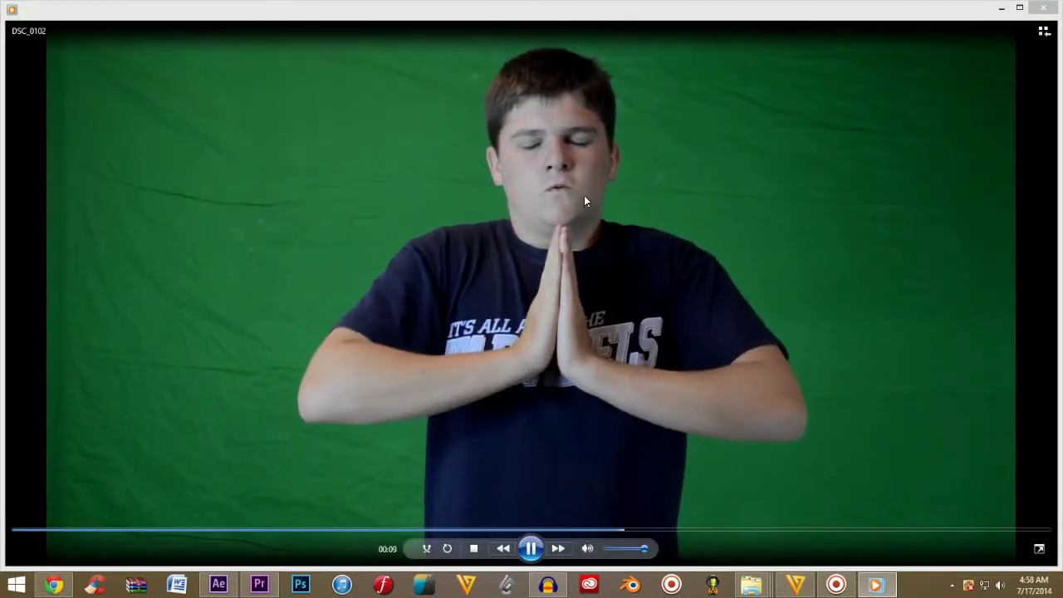
left_click(534, 550)
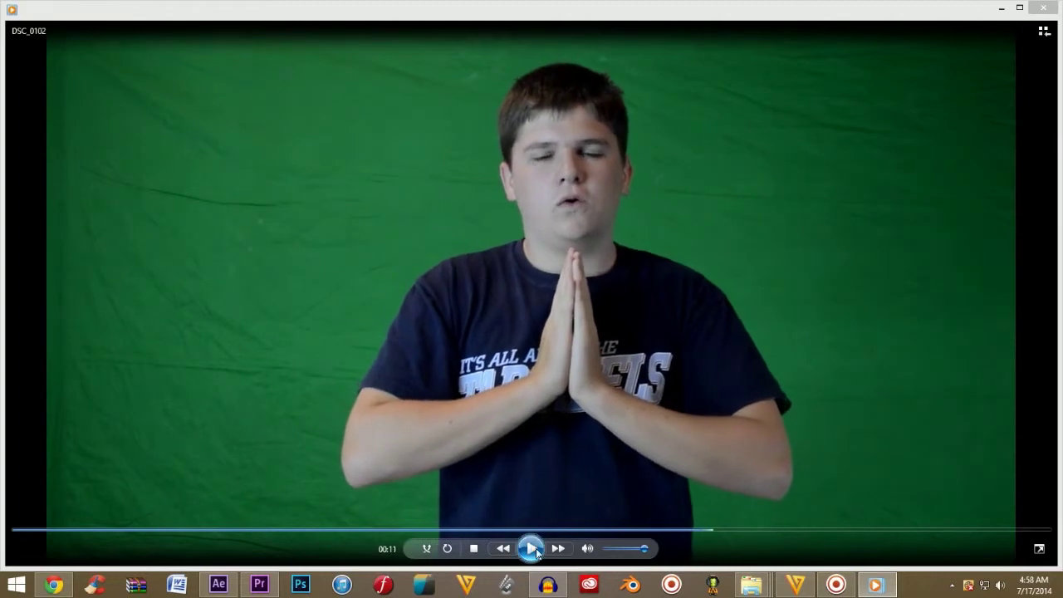
left_click(1002, 8)
left_click_drag(536, 177, 435, 110)
Play the DSC_0103 background clip, pause and minimize it, and place its file beside DSC_0102 on the desktop.
double_click(560, 187)
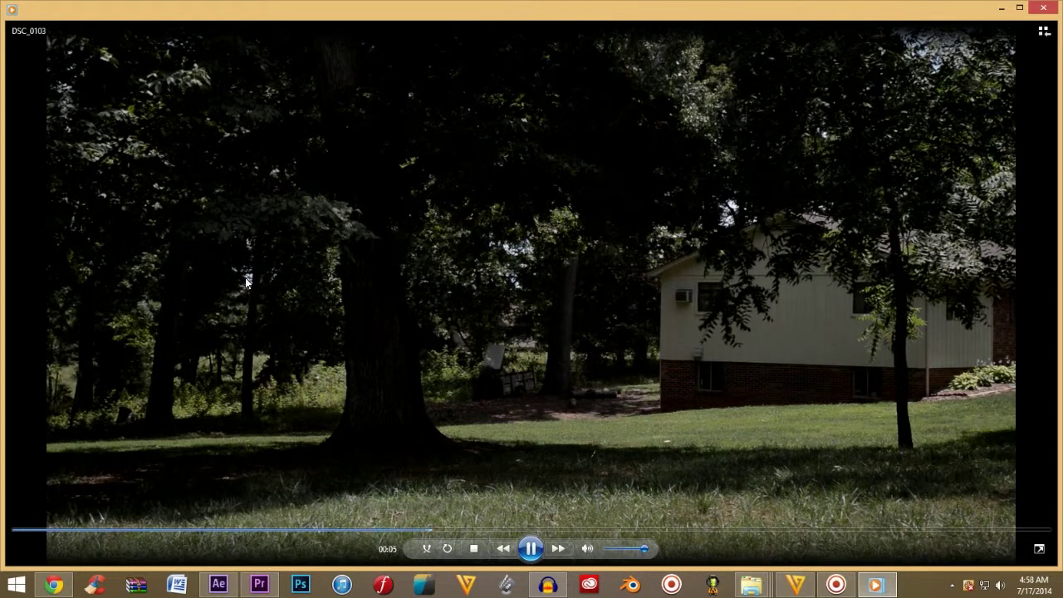
left_click(528, 548)
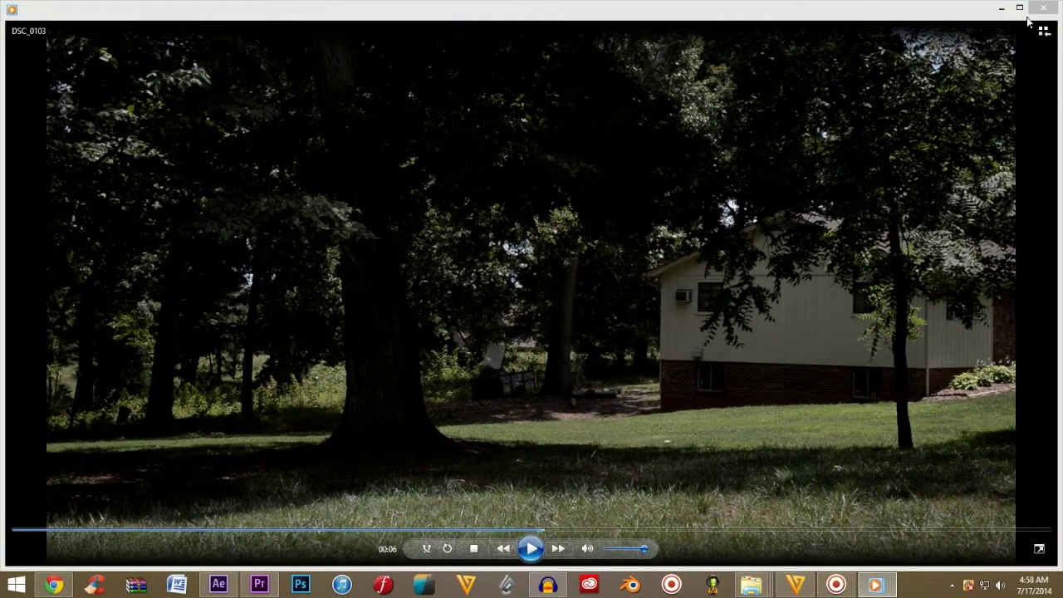
left_click(1003, 10)
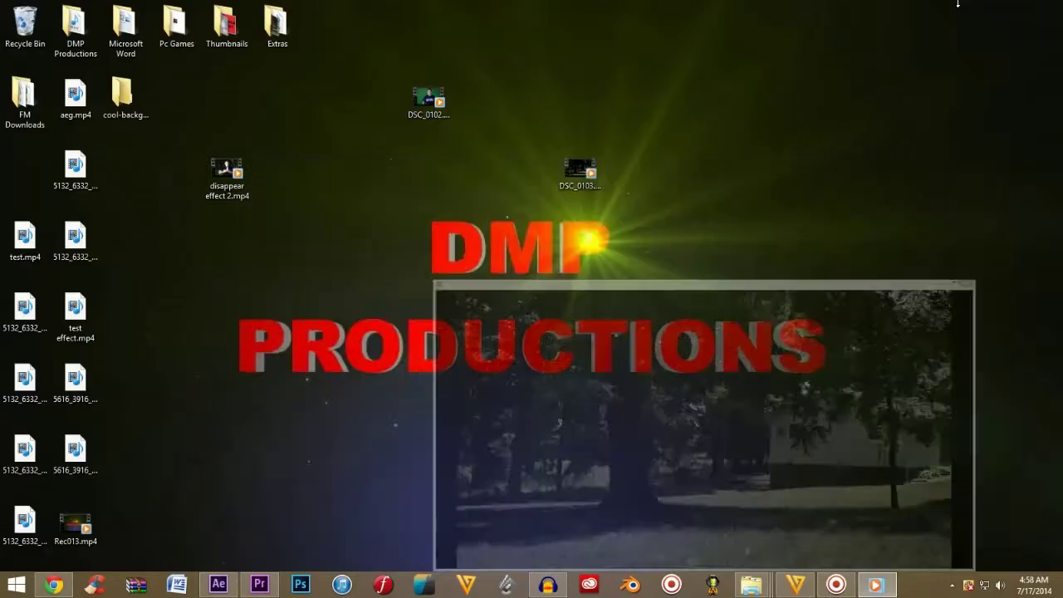
left_click_drag(569, 145, 476, 95)
left_click(588, 101)
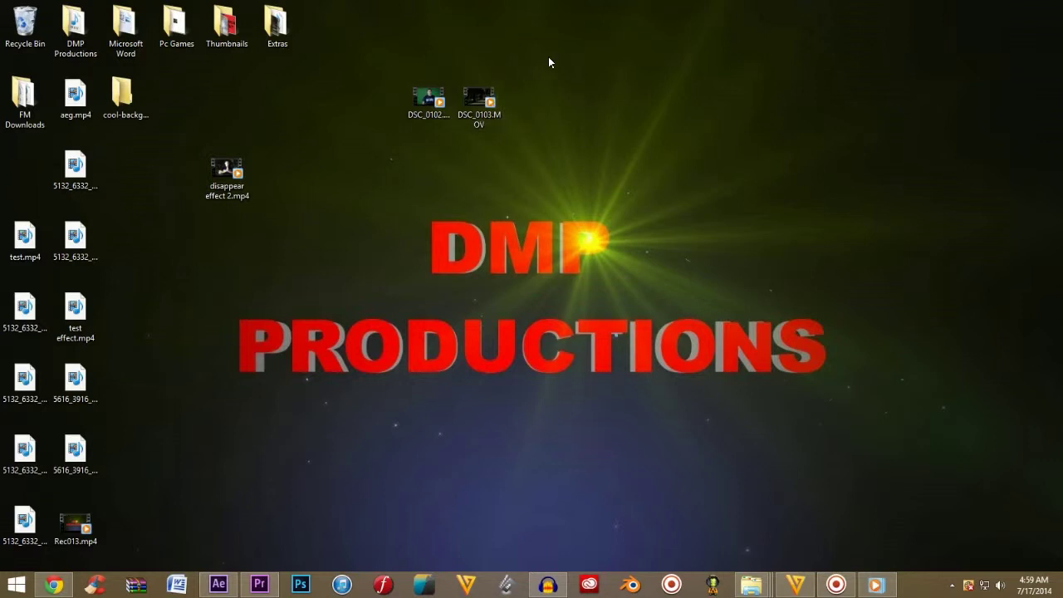
Watch disappear effect 2.mp4 full screen, replay it from the start, close it, and move its file below the cool-backg... folder.
double_click(232, 171)
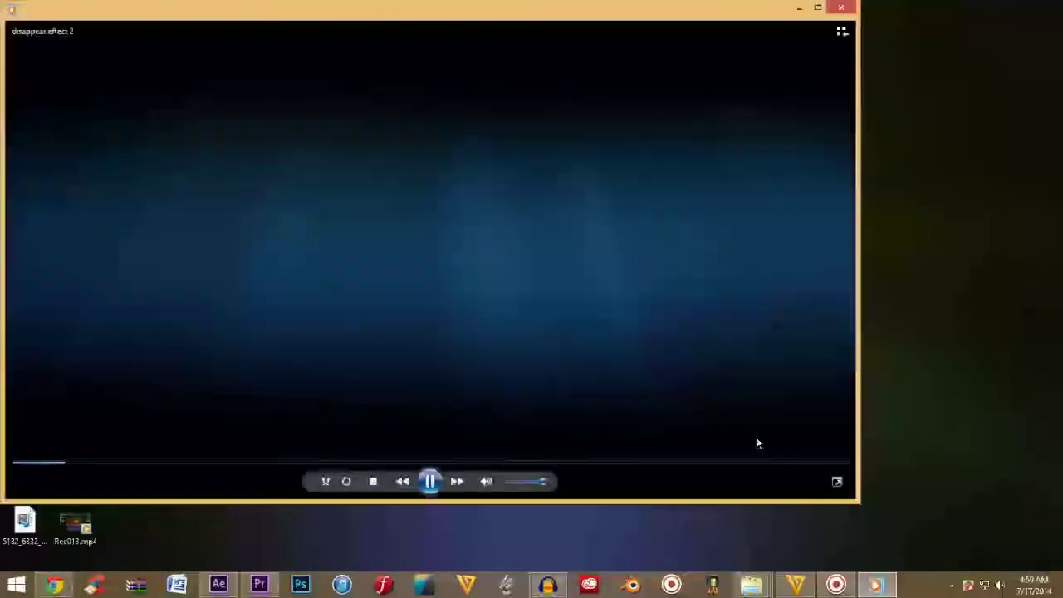
left_click(837, 483)
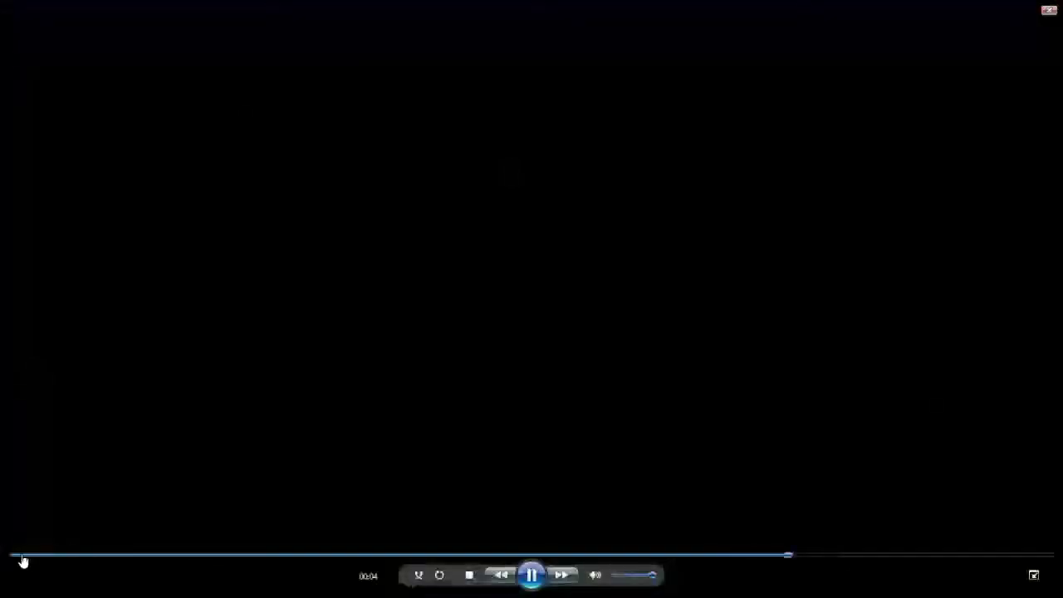
left_click(23, 558)
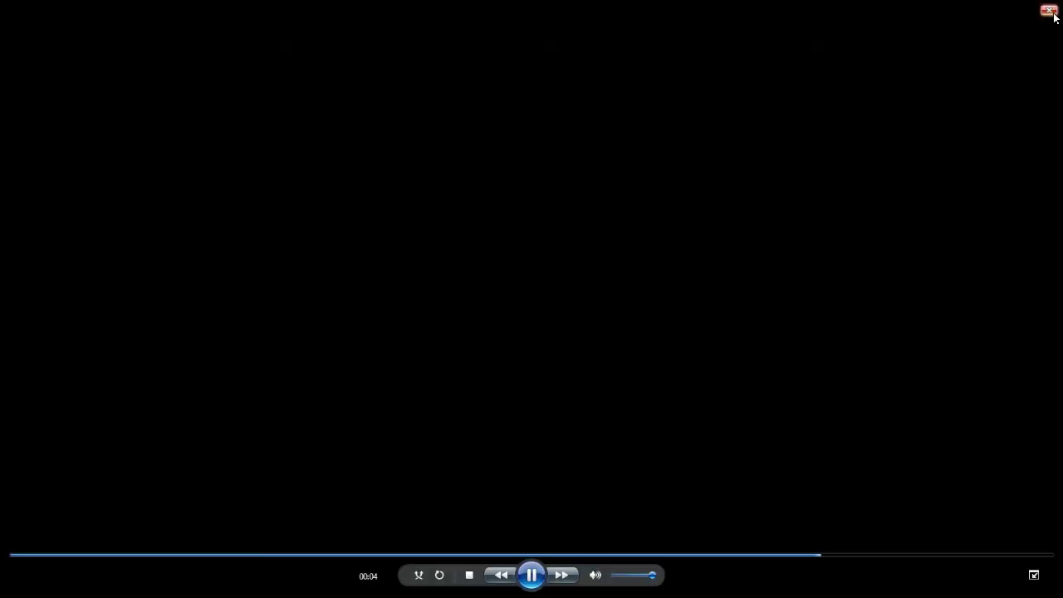
left_click(1048, 10)
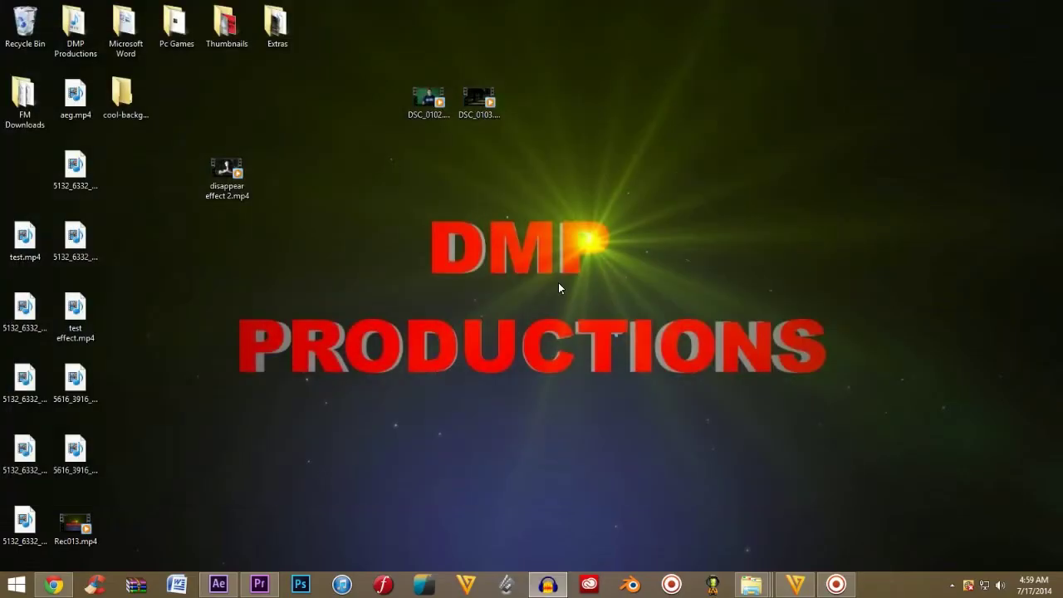
left_click_drag(236, 158, 146, 185)
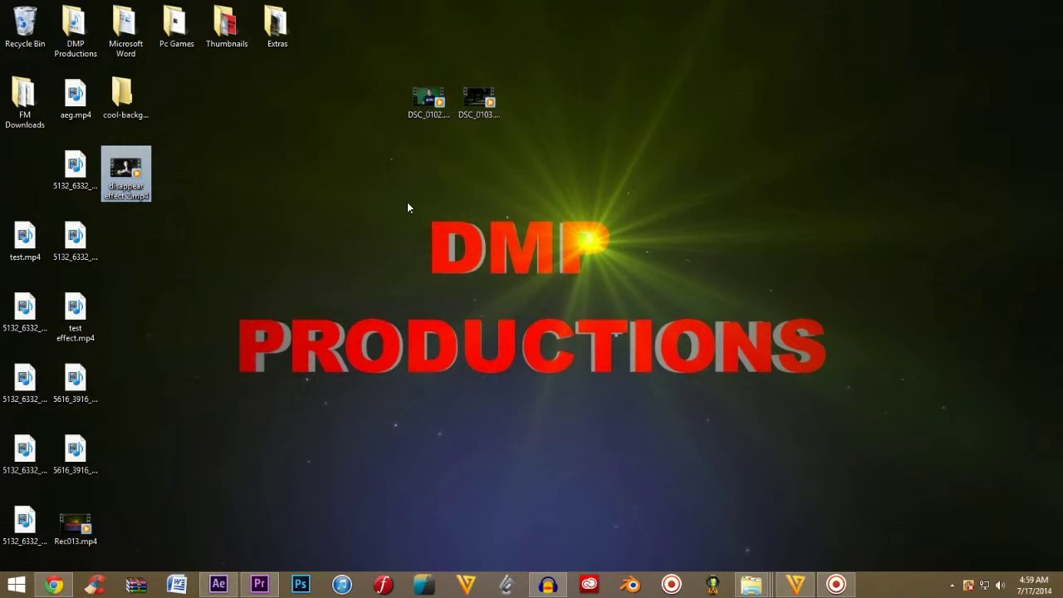
left_click(272, 422)
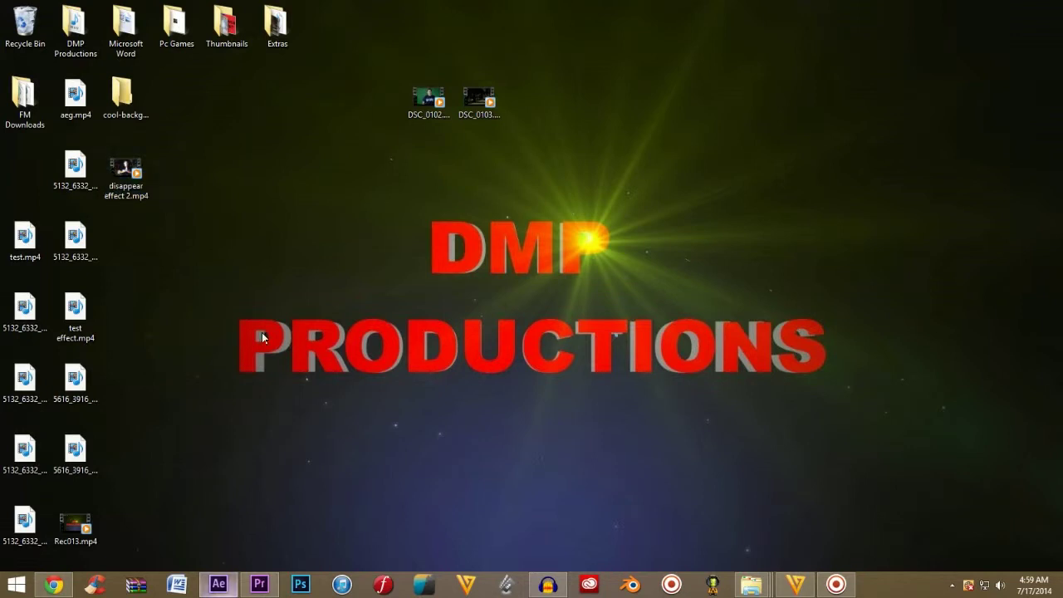
Import DSC_0102.MOV and DSC_0103.MOV from the desktop into After Effects and create a composition from DSC_0102 with DSC_0103 as the layer beneath it.
left_click_drag(361, 111, 515, 80)
left_click_drag(428, 98, 169, 263)
left_click(4, 193)
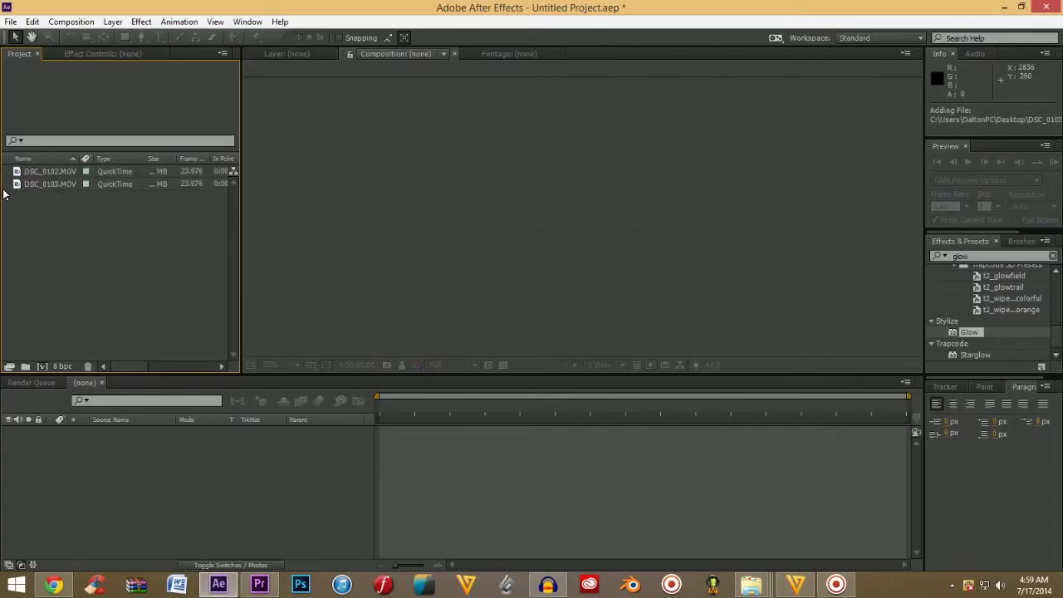
left_click_drag(56, 171, 42, 366)
left_click_drag(56, 197, 155, 449)
Trim the start of the DSC_0102 layer at 0:00:07:12 and shift the remaining clip to the beginning of the composition.
left_click(400, 407)
left_click_drag(495, 413, 603, 415)
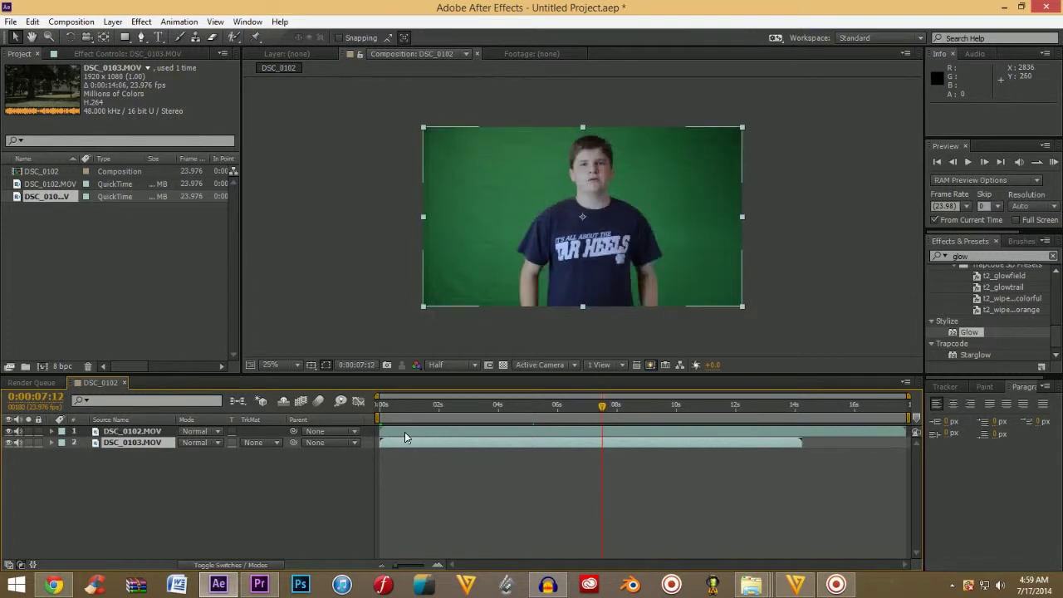
left_click(617, 430)
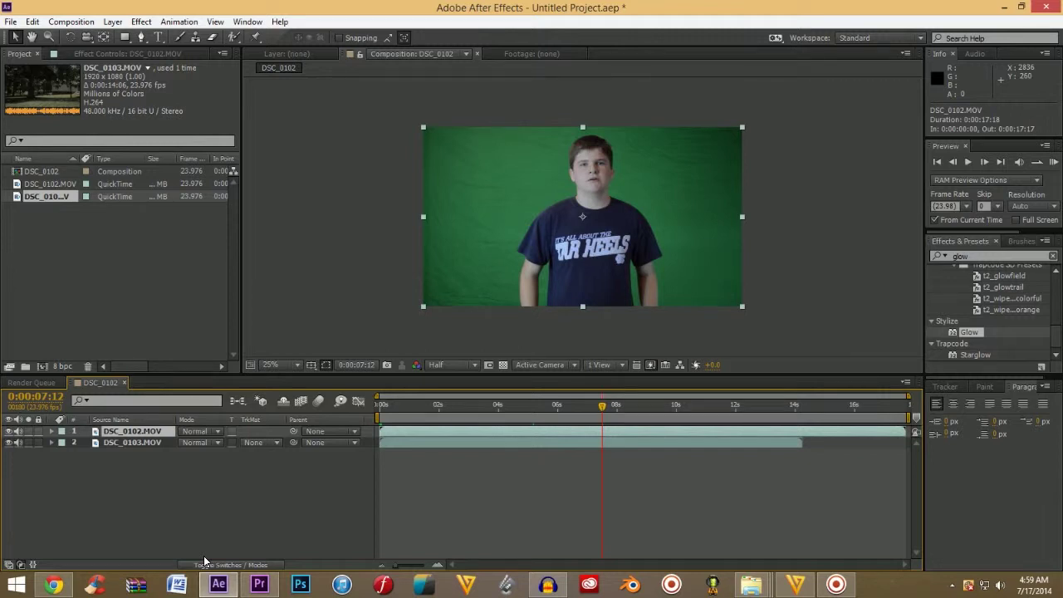
key("alt+bracketleft")
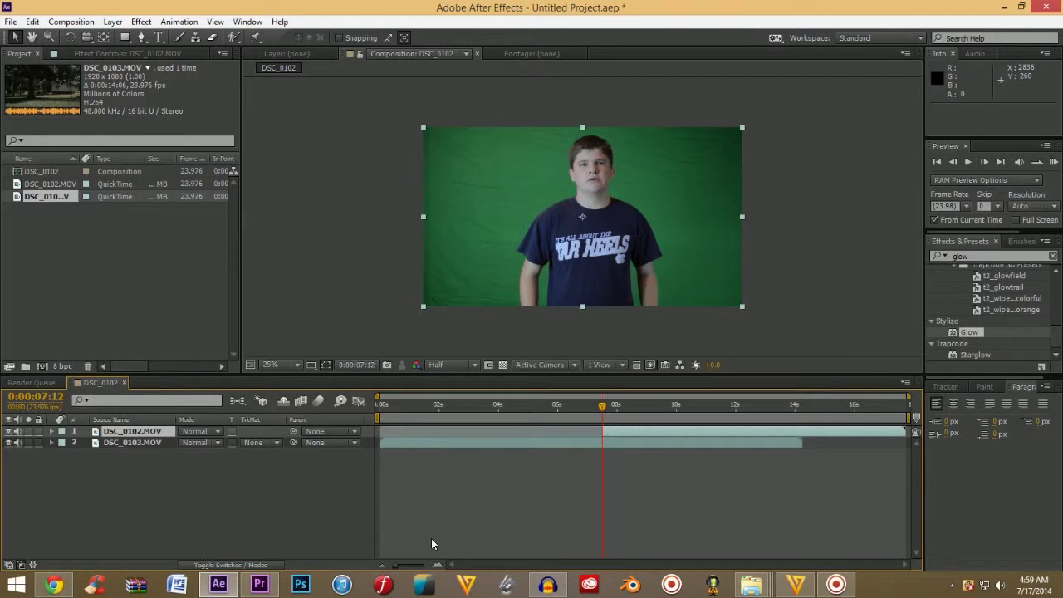
left_click_drag(654, 430, 432, 433)
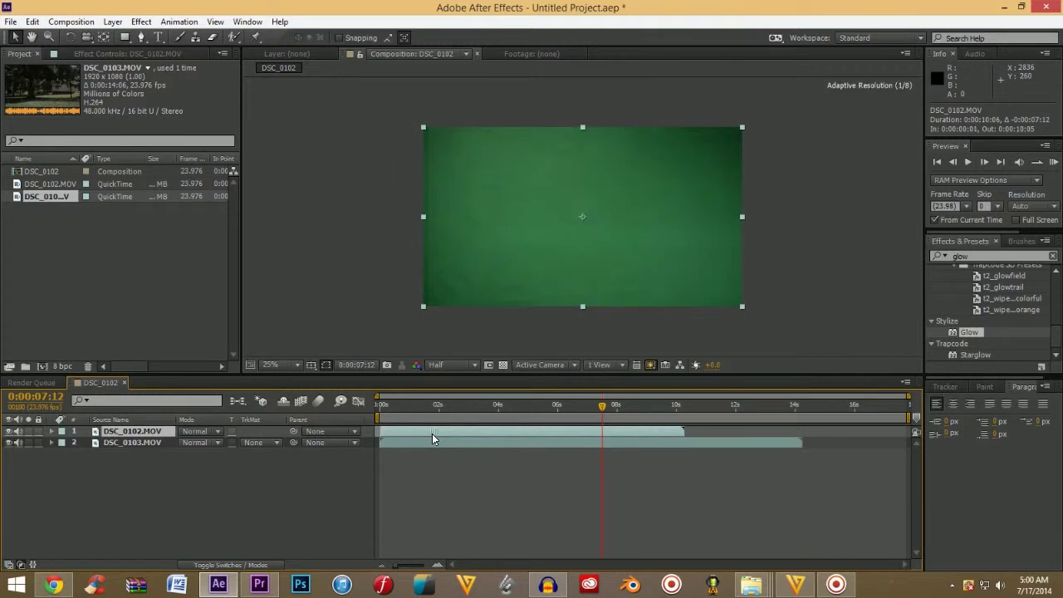
Scrub through the shortened clip from its start and set the current time to 0:00:02:18, where the hands are together.
left_click(595, 411)
left_click_drag(387, 416, 367, 414)
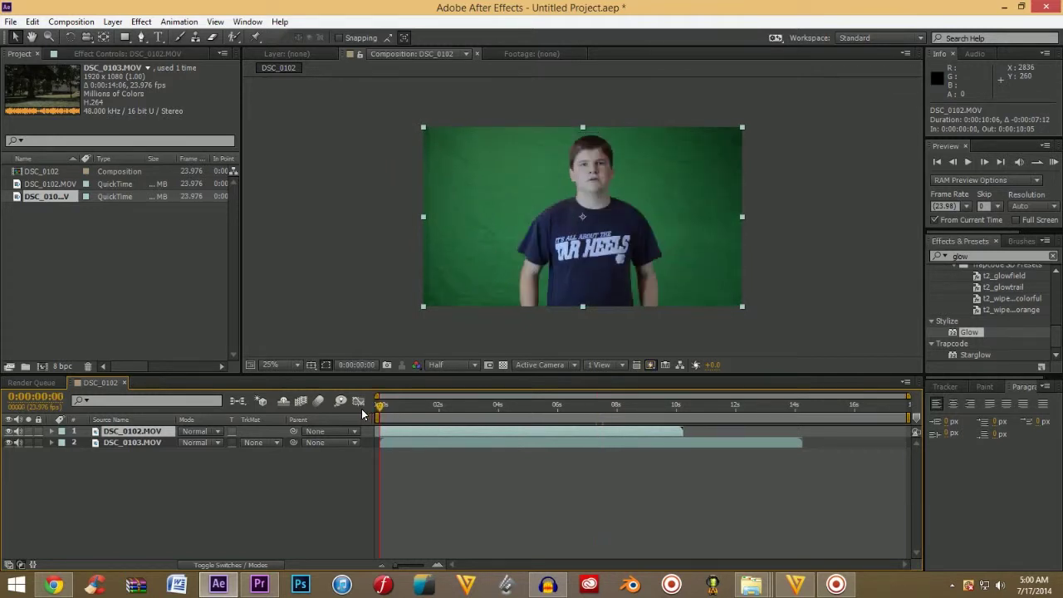
left_click(382, 407)
mouse_move(473, 407)
left_mouse_down()
mouse_move(461, 417)
mouse_move(446, 406)
mouse_move(463, 412)
left_mouse_up()
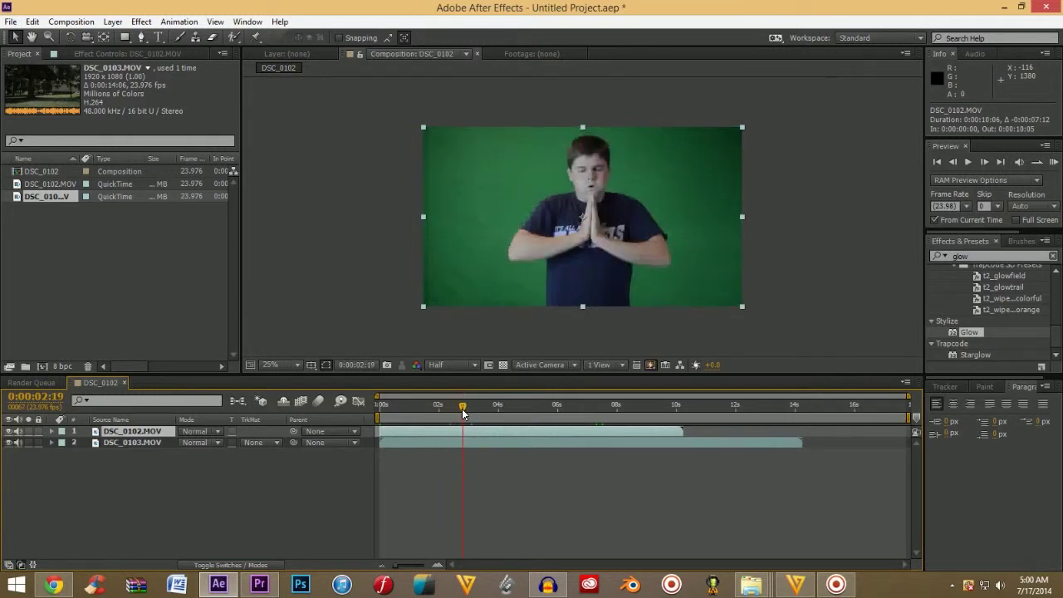
left_click(955, 162)
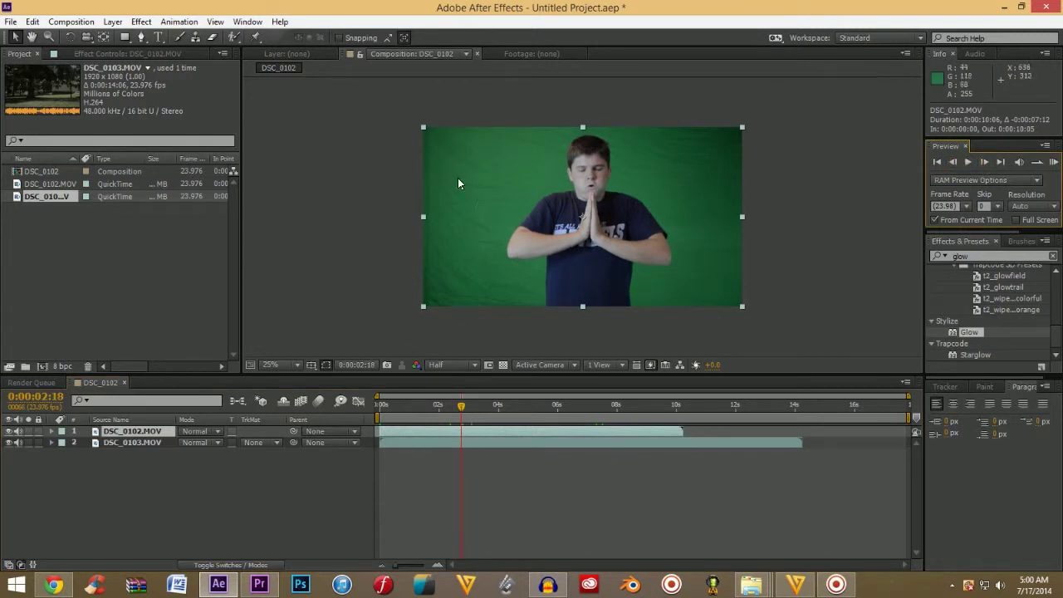
Apply Keylight (1.2) to the DSC_0102 layer and sample the green backdrop as its Screen Colour.
left_click(145, 435)
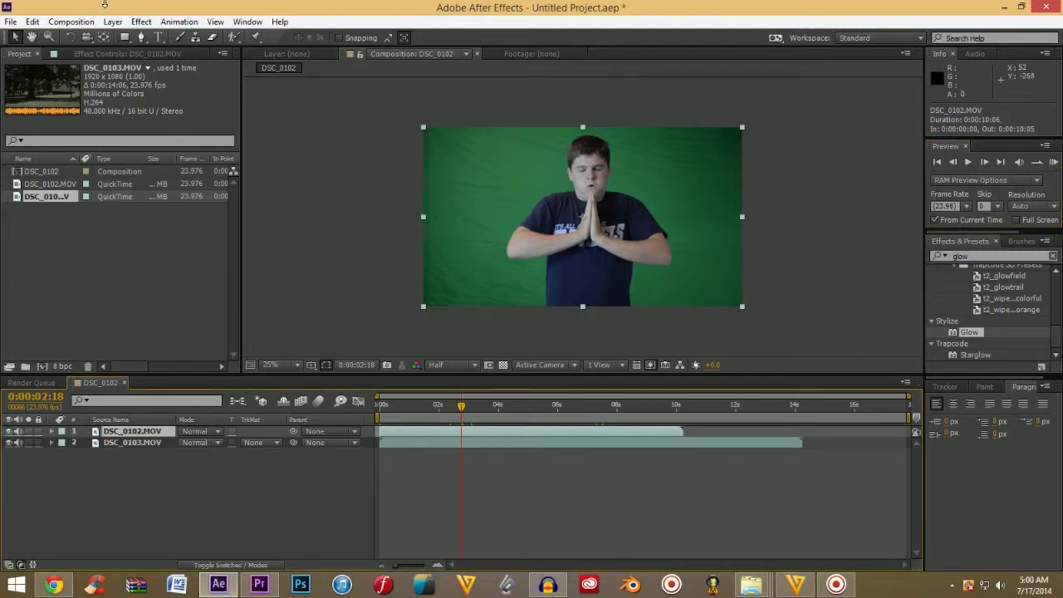
left_click(142, 21)
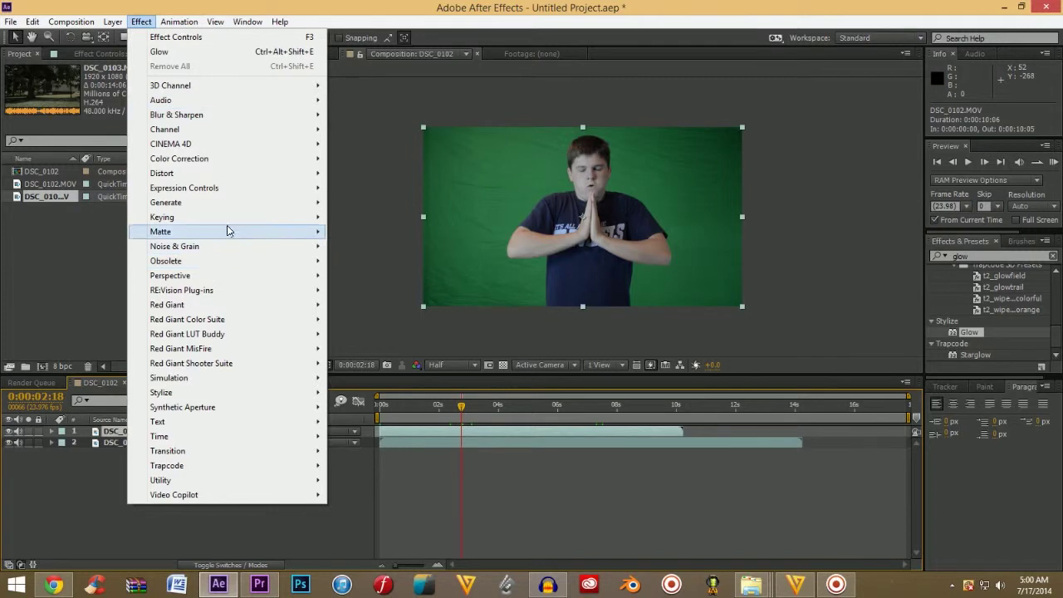
mouse_move(249, 216)
left_click(413, 304)
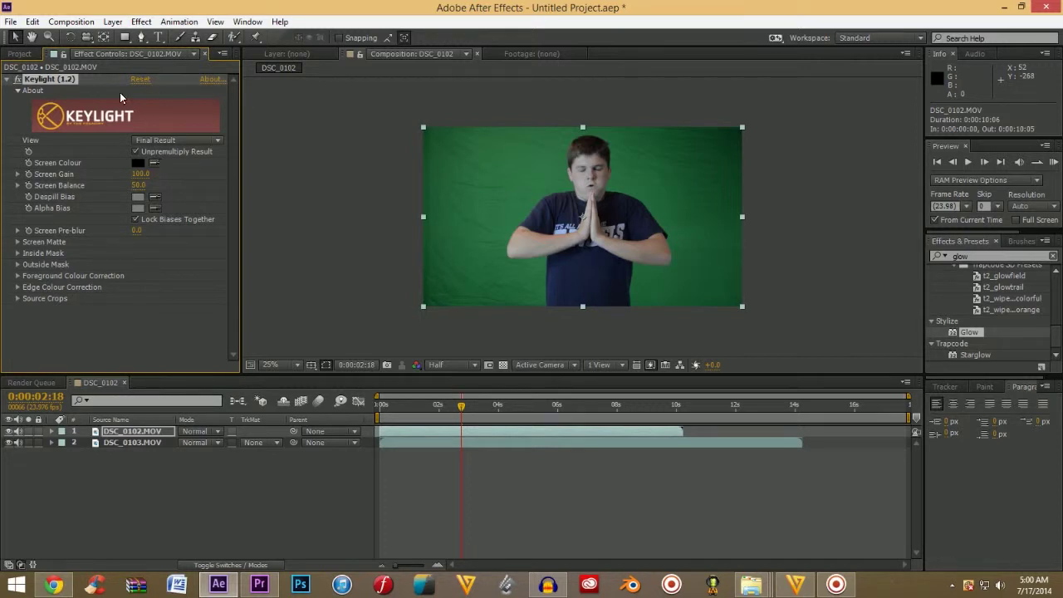
left_click(155, 163)
left_click(528, 156)
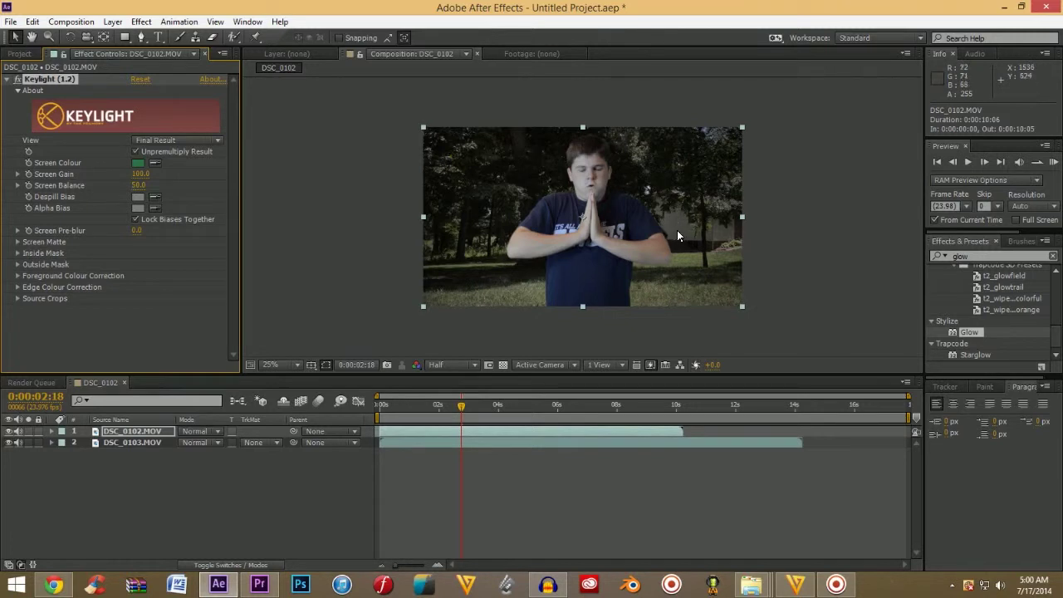
Switch the Keylight view to Screen Matte and set the Screen Gain to 136.
left_click(163, 140)
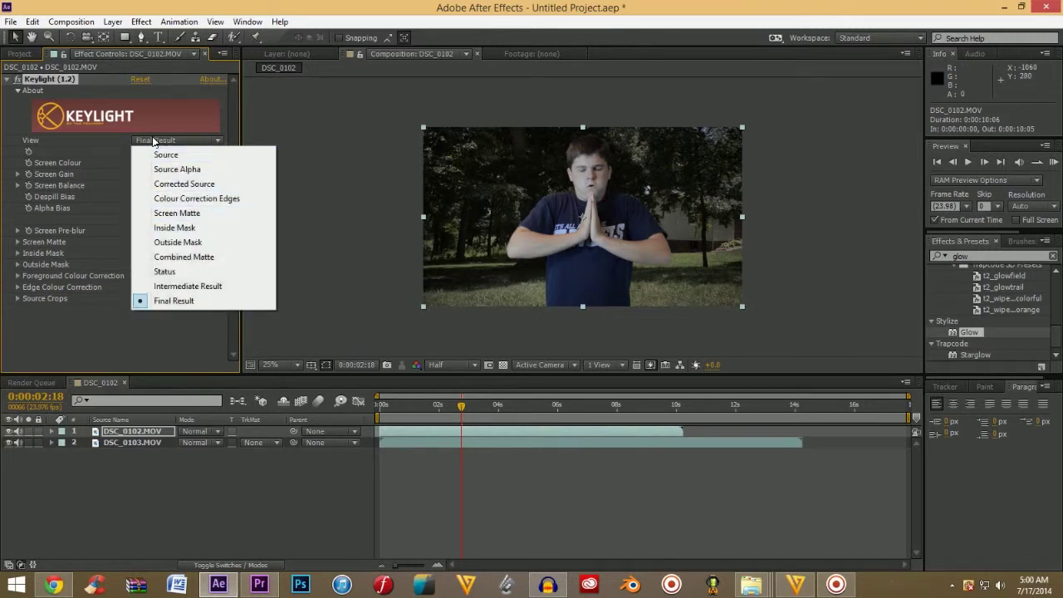
left_click(187, 213)
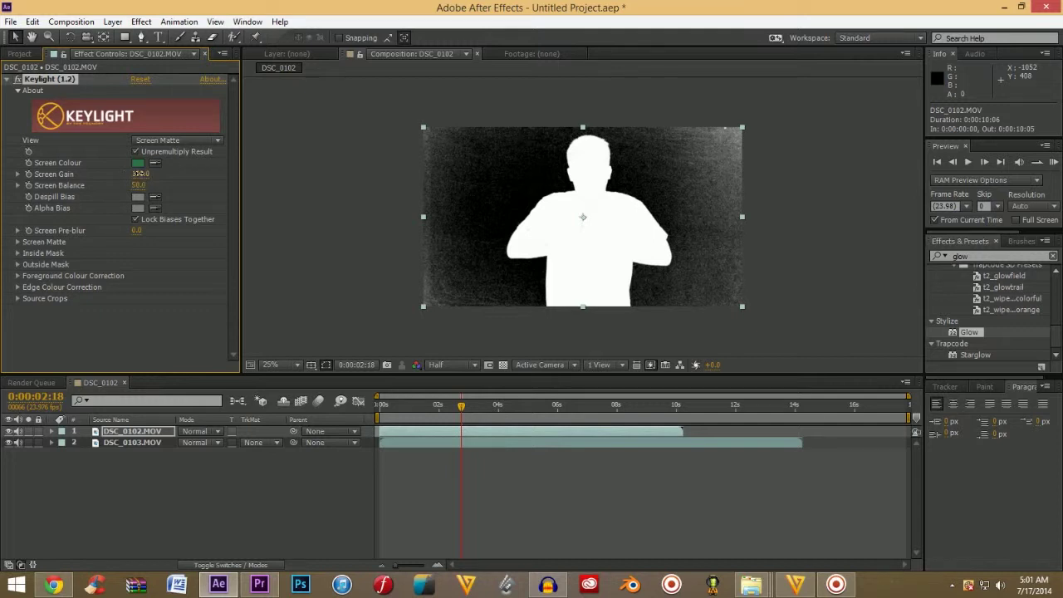
left_click_drag(140, 174, 158, 173)
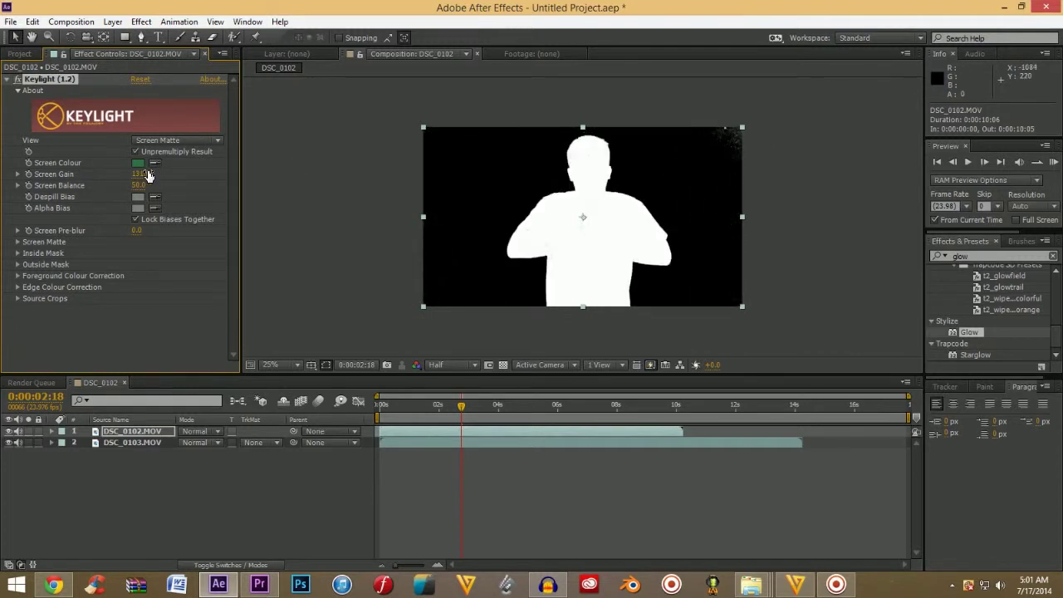
left_click_drag(148, 174, 153, 174)
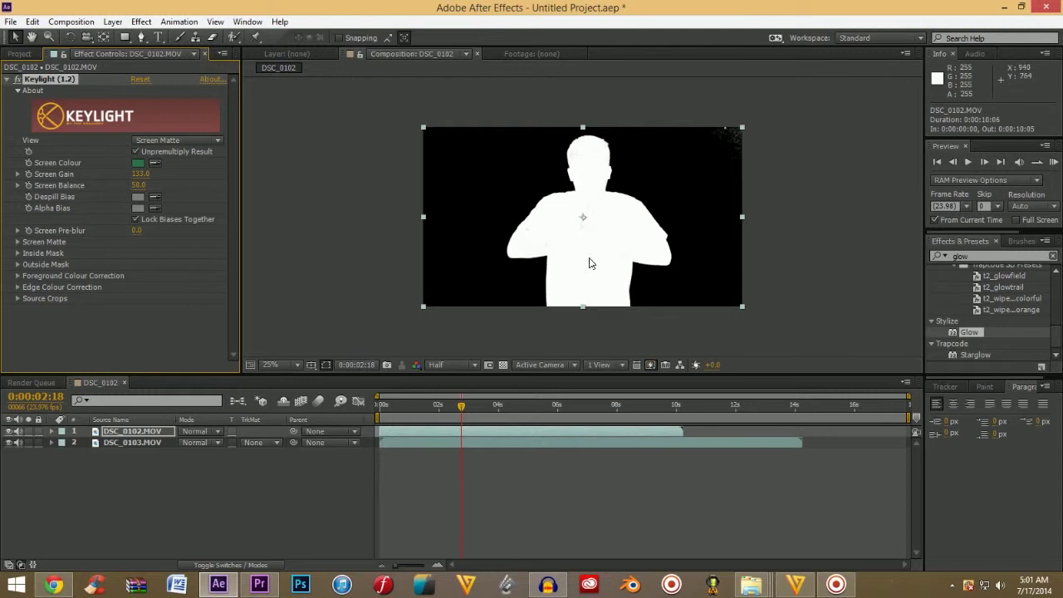
left_click_drag(142, 175, 259, 177)
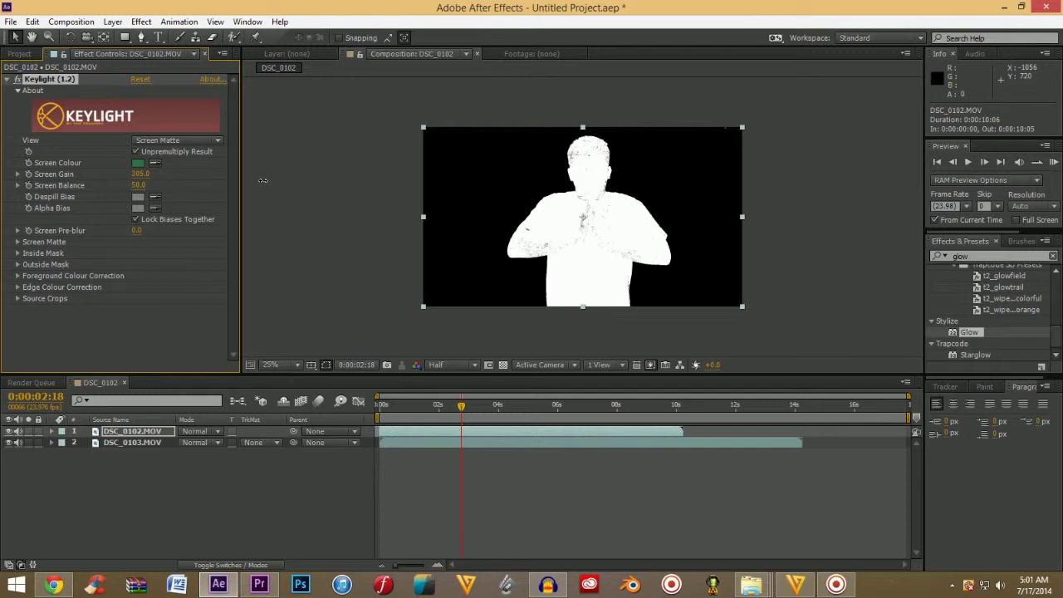
left_click_drag(245, 184, 160, 193)
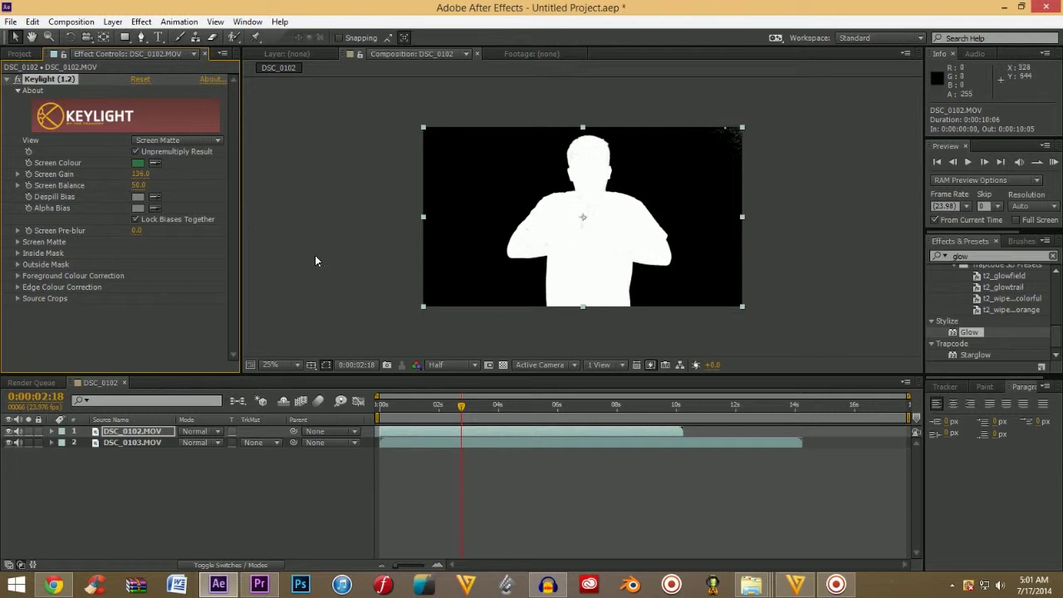
Set the screen matte's Clip Black to 25 and Clip White to 76, and return the Keylight view to Final Result.
left_click(17, 243)
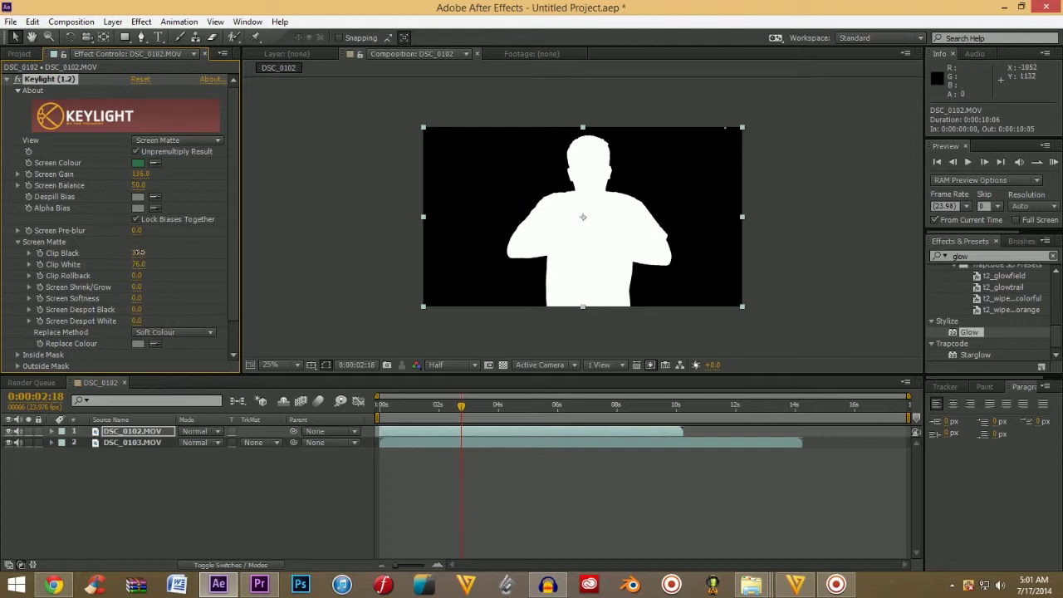
left_click(152, 142)
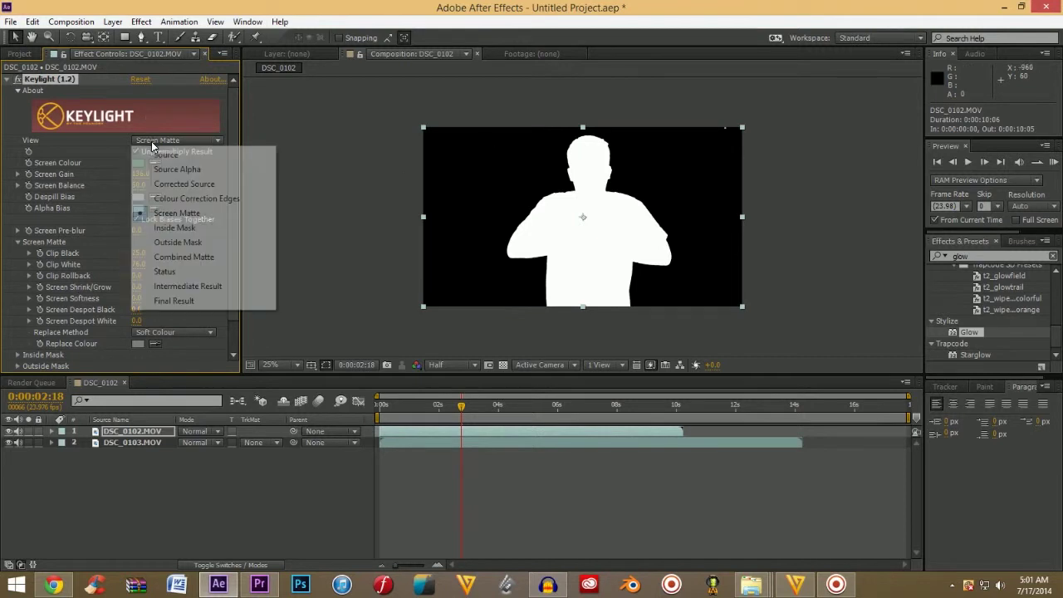
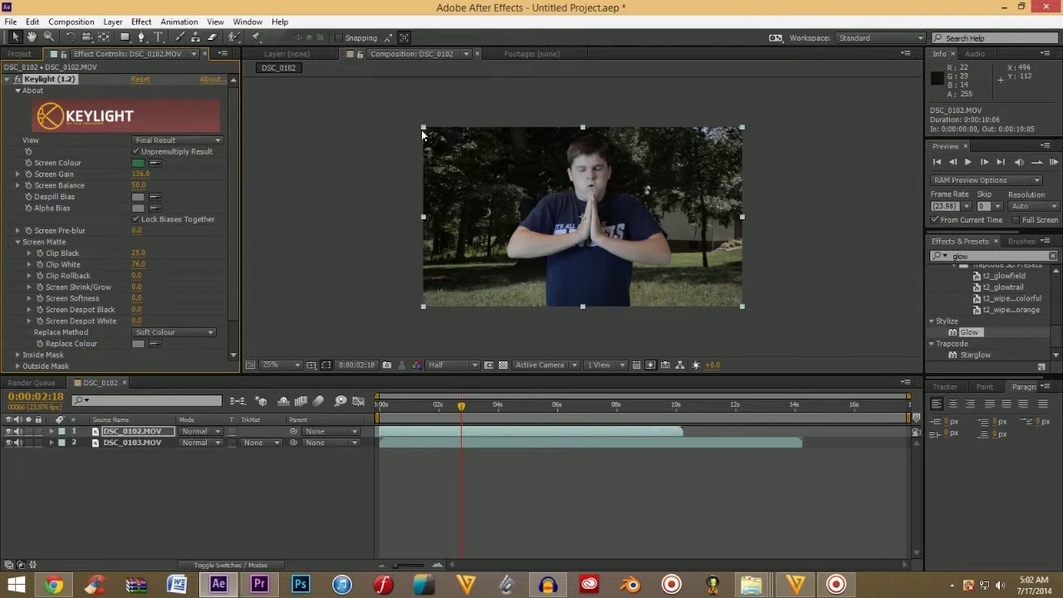
Find the Curves effect by searching for "curves" and apply it to the DSC_0102 layer.
left_click(987, 246)
type("curve")
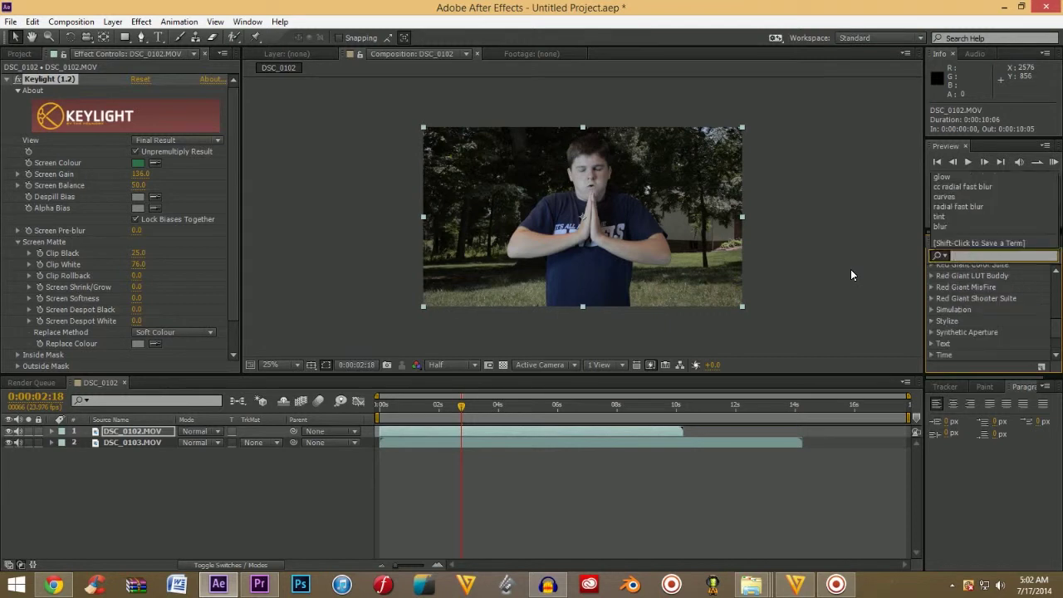
type("s")
left_click_drag(971, 315, 502, 431)
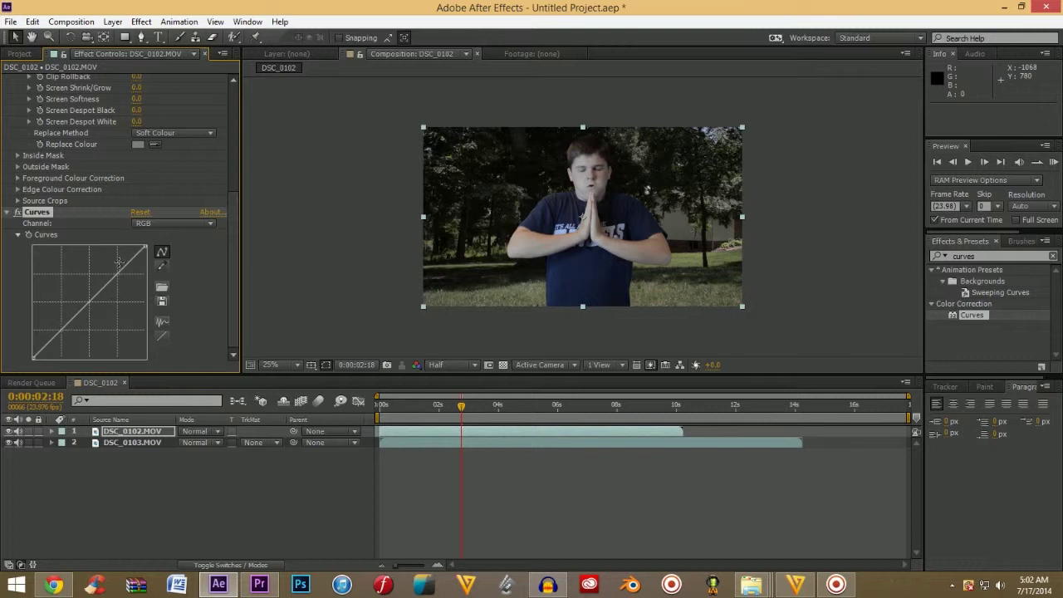
Darken the DSC_0102 layer by pulling the upper and lower parts of its RGB curve below the diagonal.
mouse_move(118, 275)
left_mouse_down()
mouse_move(126, 312)
mouse_move(116, 264)
mouse_move(134, 298)
mouse_move(122, 274)
mouse_move(125, 283)
left_mouse_up()
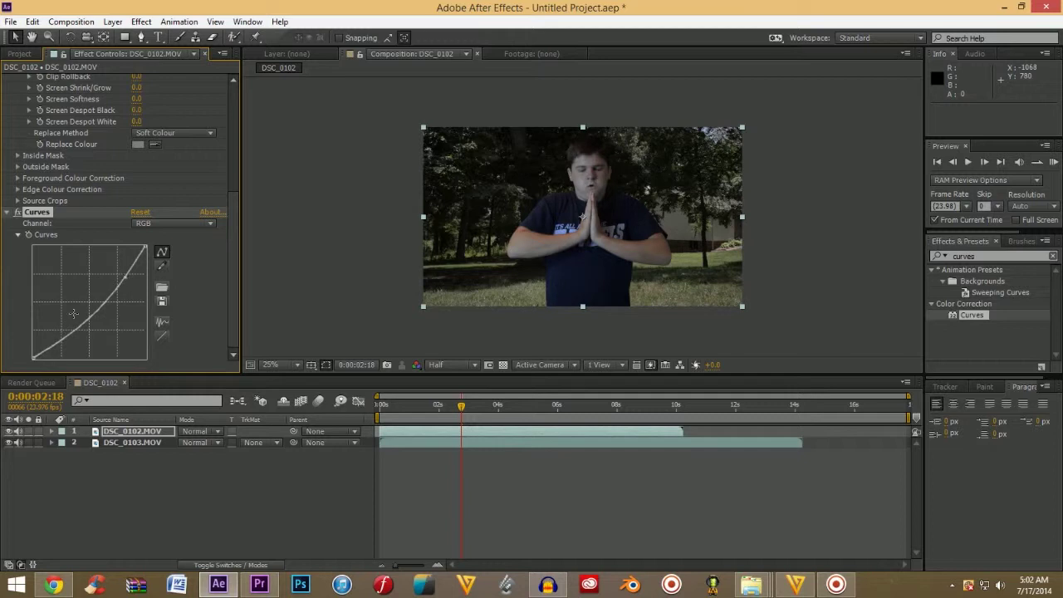
left_click_drag(60, 337, 65, 343)
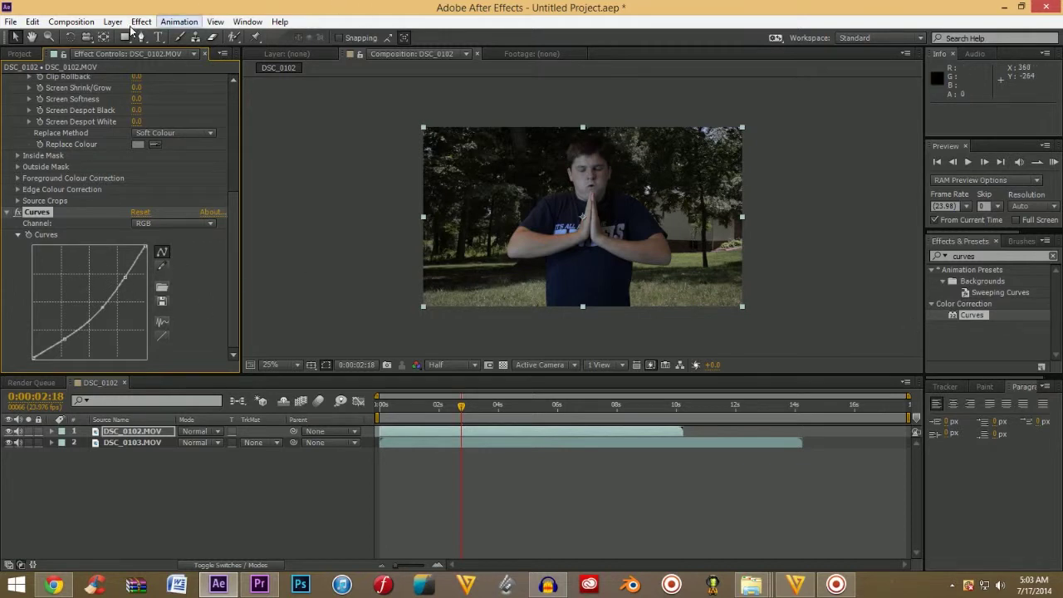
scroll(6, 217, "up", 3)
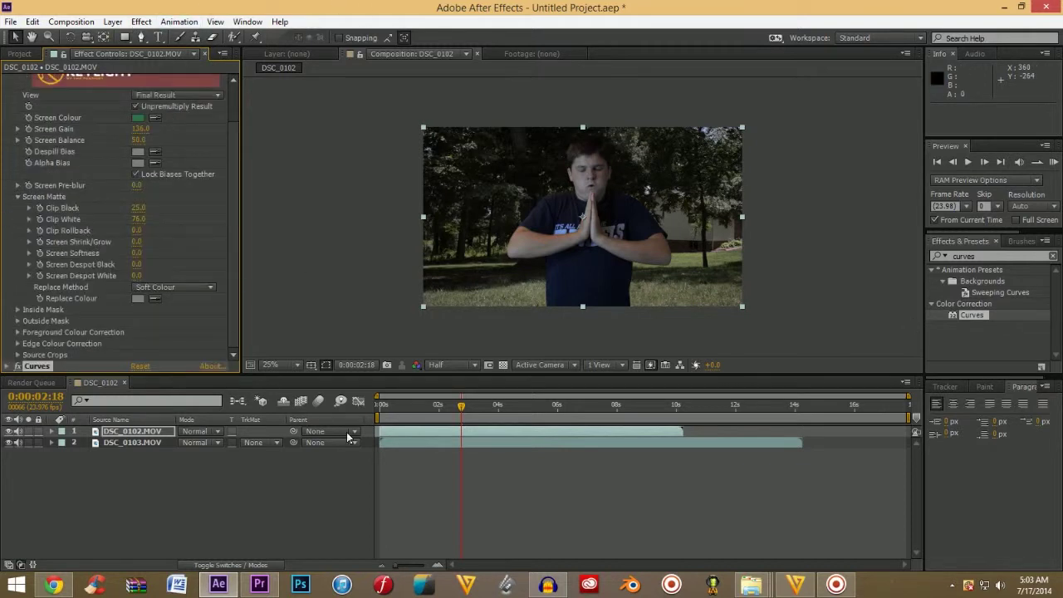
Create a 1920 x 1080 black solid layer and apply the Fractal Noise effect to it.
left_click(112, 22)
mouse_move(133, 37)
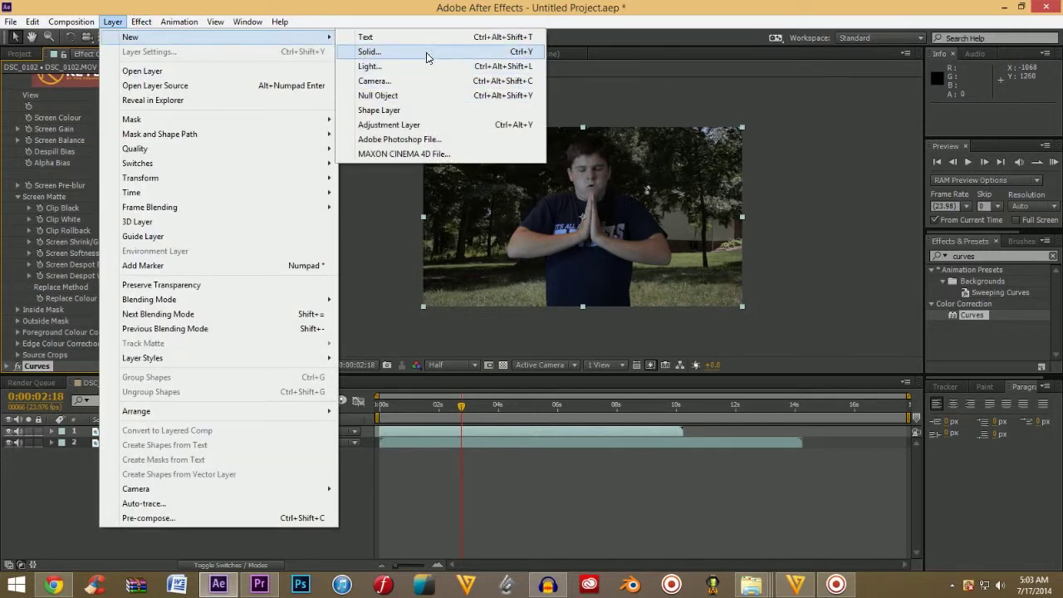
left_click(426, 52)
left_click(573, 409)
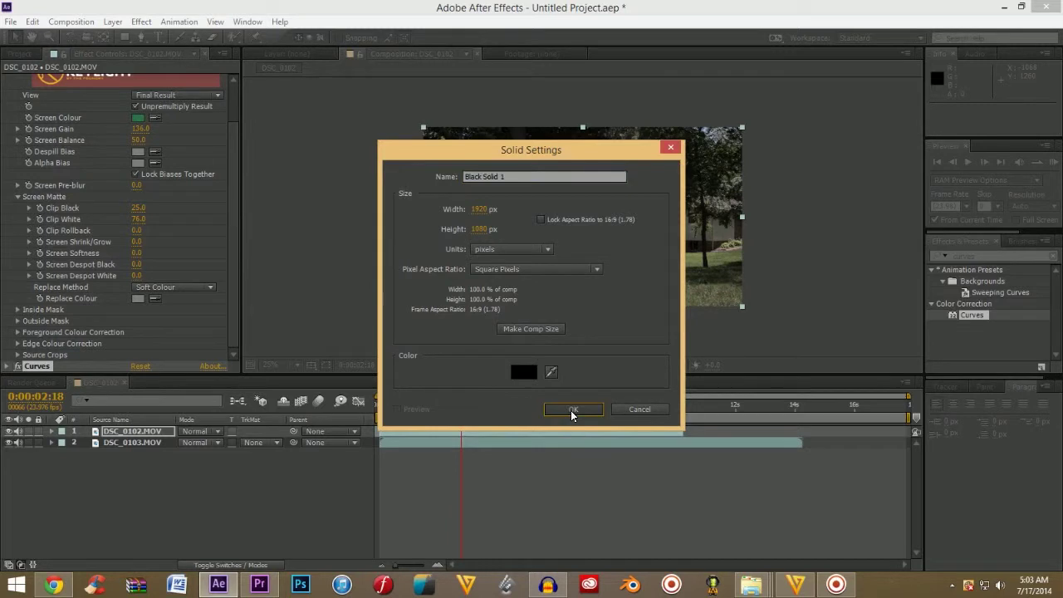
left_click(141, 22)
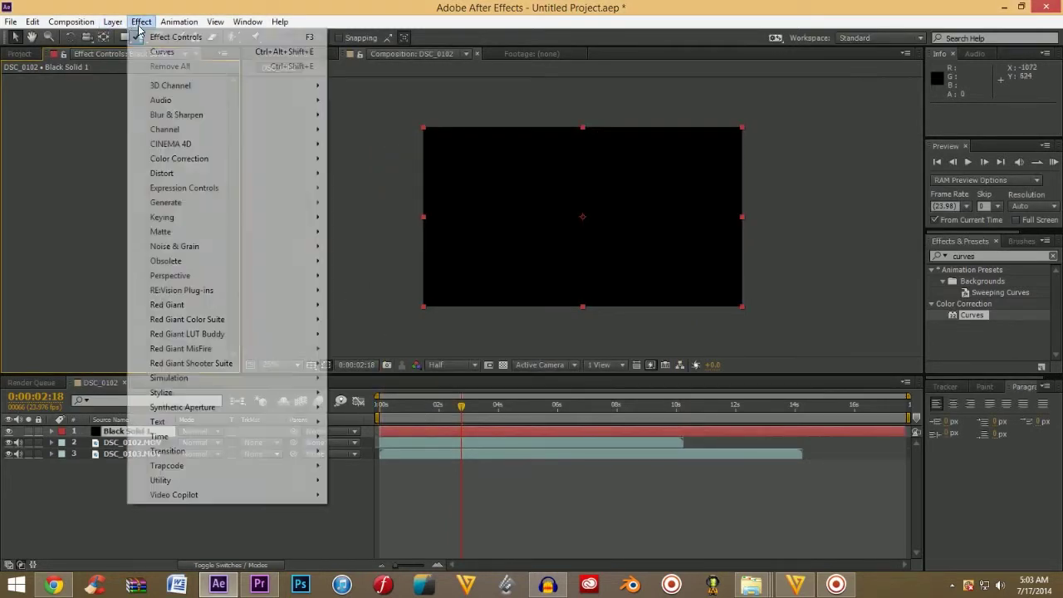
mouse_move(274, 246)
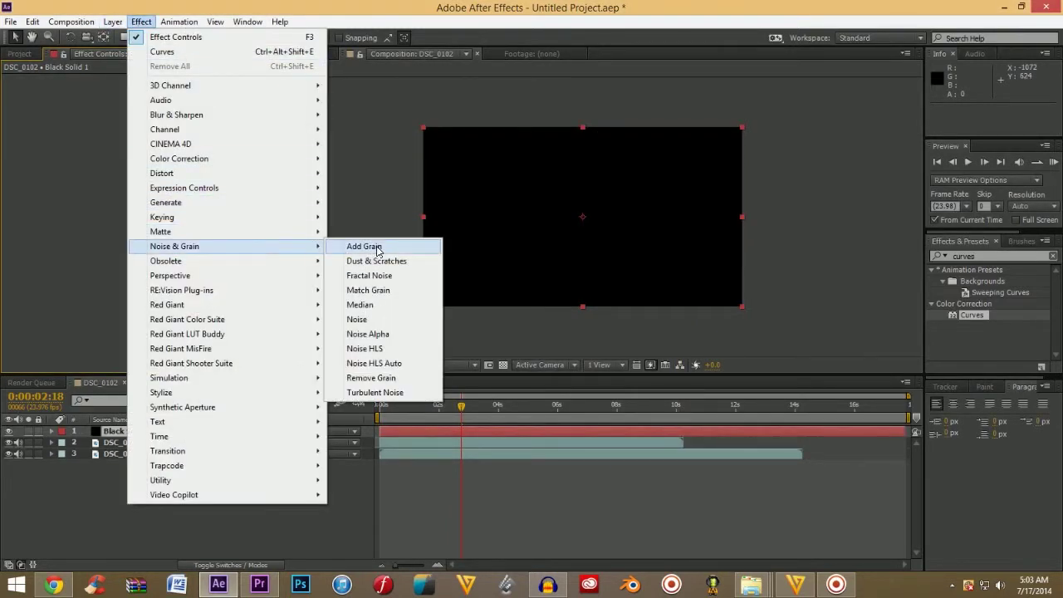
left_click(378, 282)
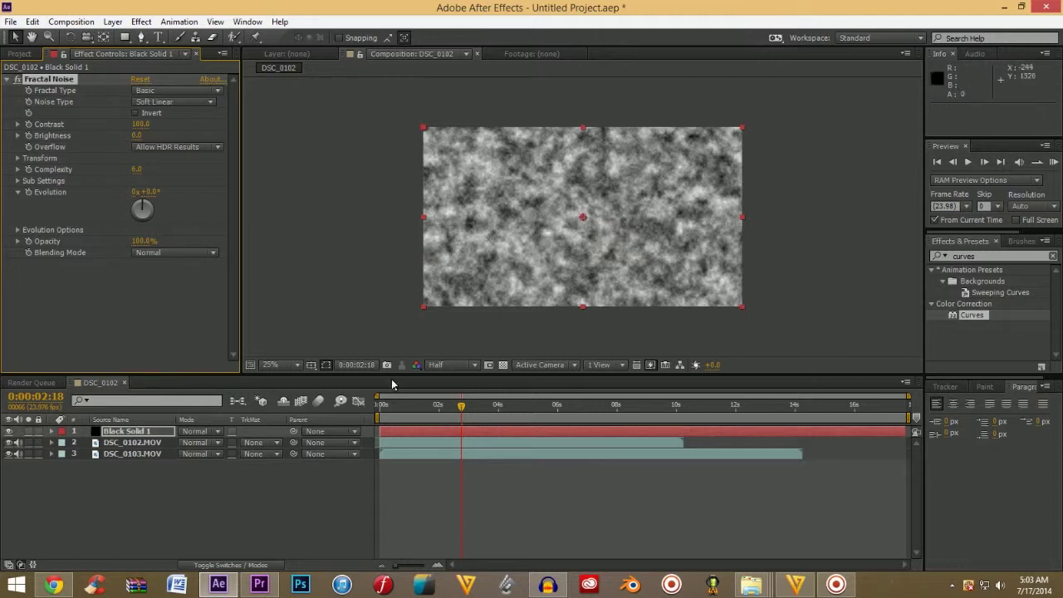
Enable Fractal Noise keyframing for Contrast, Brightness and Evolution at 0:00:02:18, with Contrast 253 and Brightness 202.
left_click(29, 136)
left_click(28, 192)
left_click_drag(142, 125, 246, 127)
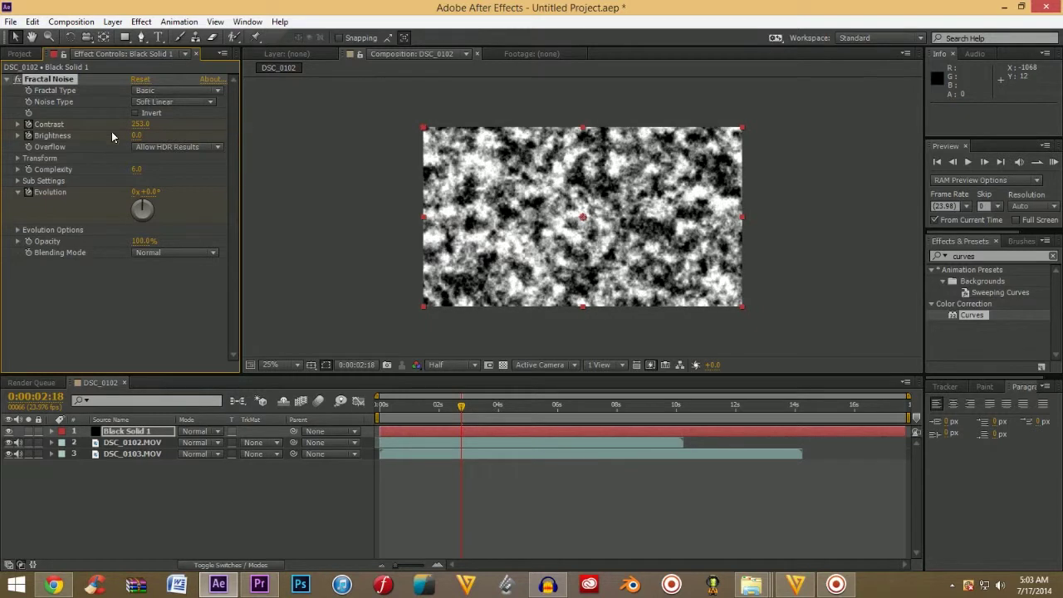
left_click_drag(136, 136, 295, 143)
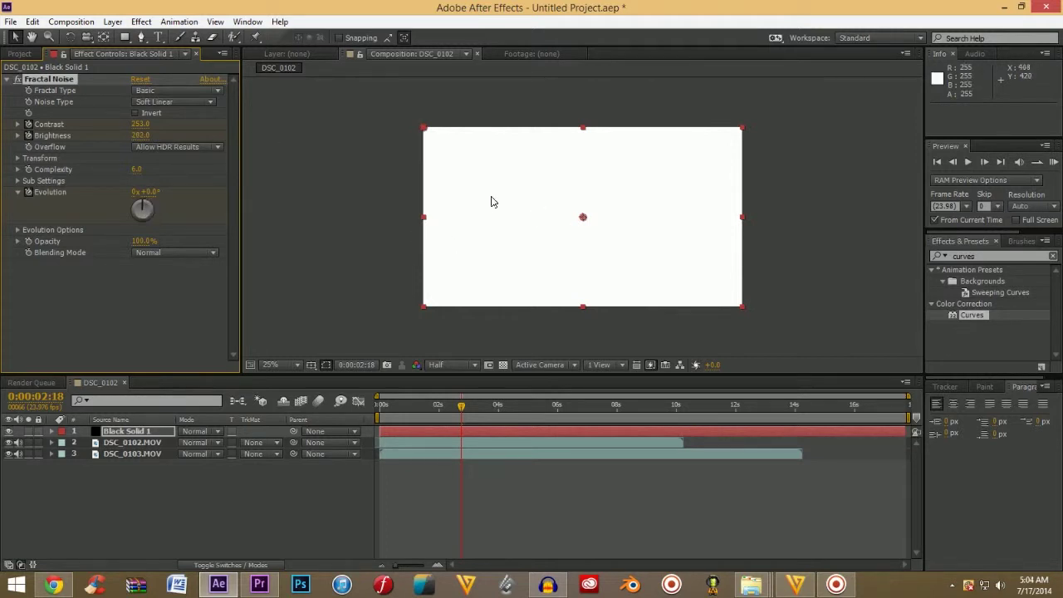
At 0:00:02:22, keyframe the Fractal Noise with Contrast 274, Brightness 78 and Evolution 1x+0.0°.
left_click(984, 162)
left_click(984, 162)
left_click(984, 162)
left_click(984, 163)
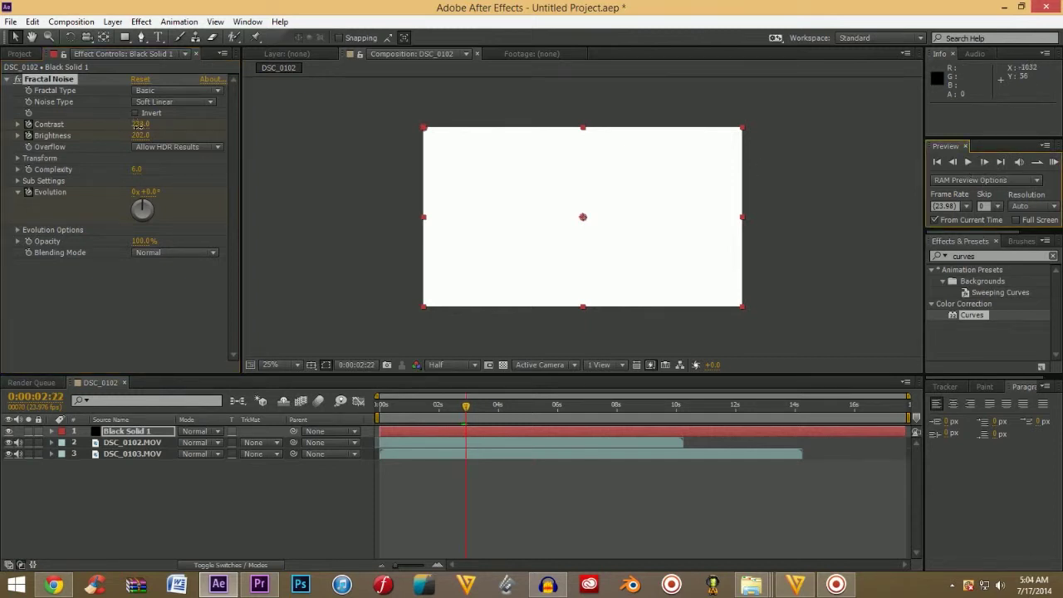
left_click_drag(157, 126, 164, 126)
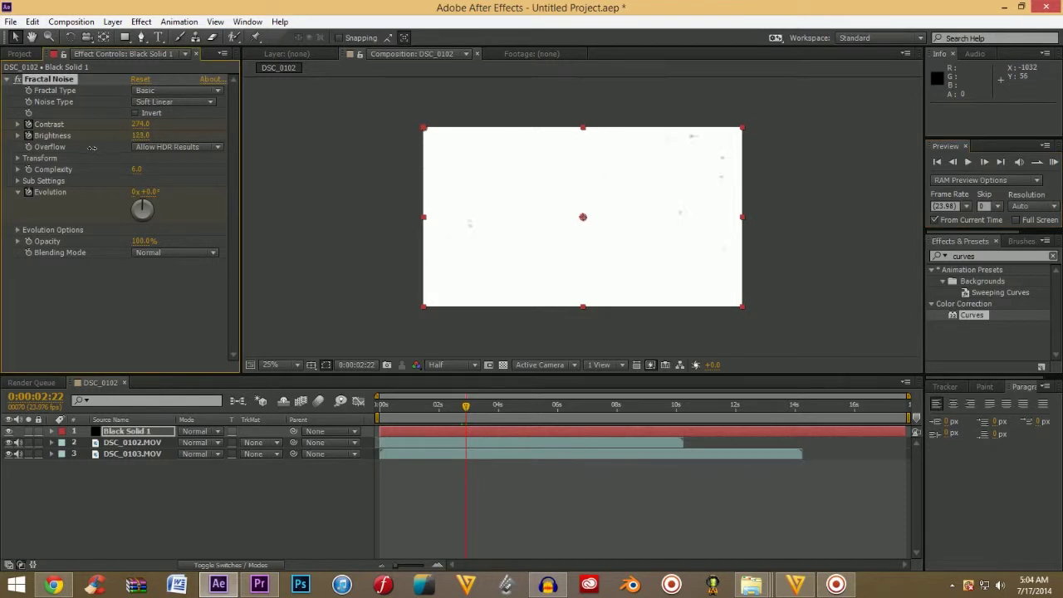
left_click_drag(93, 148, 79, 152)
mouse_move(158, 201)
left_mouse_down()
mouse_move(171, 225)
mouse_move(113, 234)
mouse_move(127, 197)
mouse_move(146, 190)
left_mouse_up()
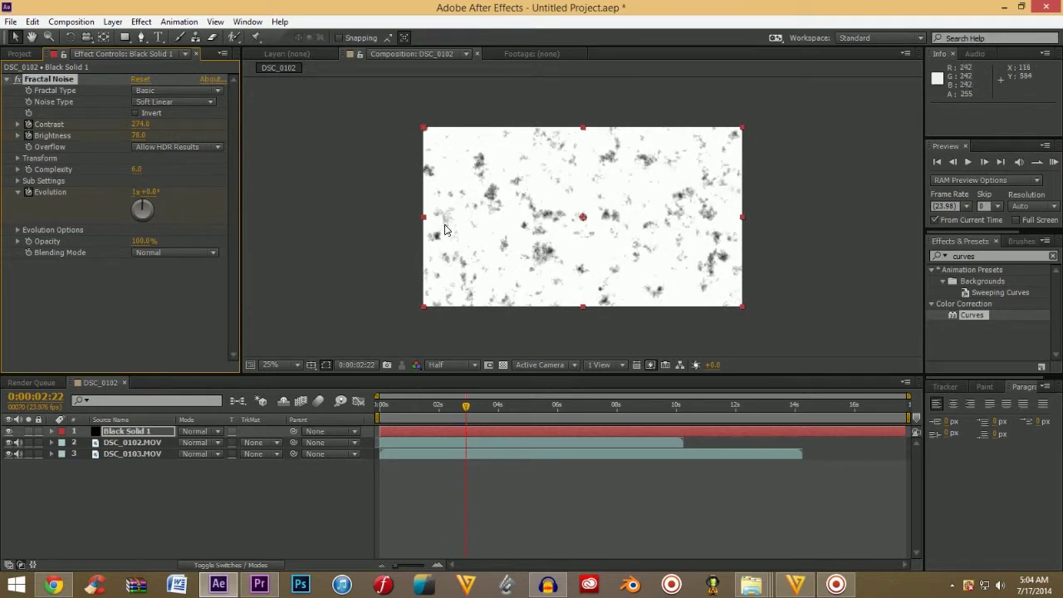
At 0:00:03:03, keyframe the Fractal Noise with Brightness 9 and Evolution 2x+359.0°.
left_click(986, 163)
left_click(985, 163)
left_click(986, 163)
left_click(986, 163)
left_click(986, 163)
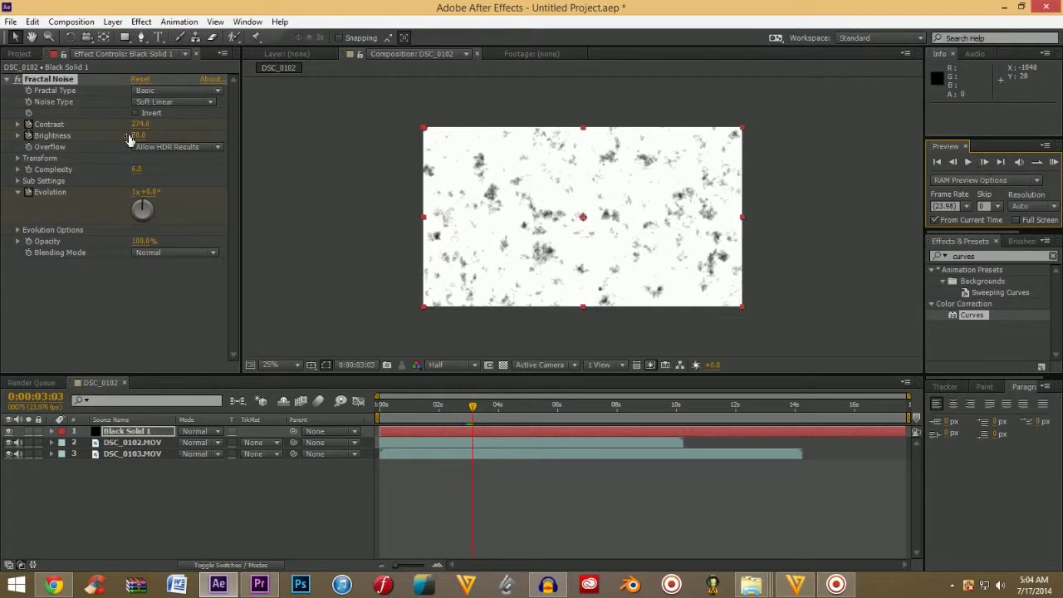
mouse_move(134, 140)
left_mouse_down()
mouse_move(96, 142)
mouse_move(139, 145)
left_mouse_up()
left_click_drag(145, 223, 137, 189)
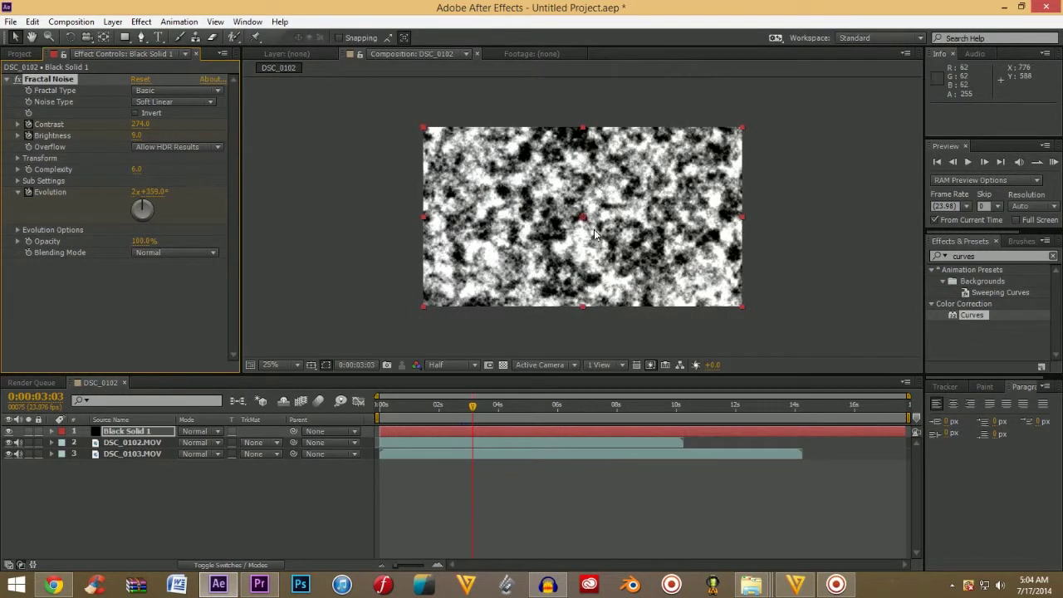
At 0:00:03:08, keyframe the Fractal Noise with Contrast 320, Brightness -72 and Evolution 4x+0.0°.
left_click(984, 162)
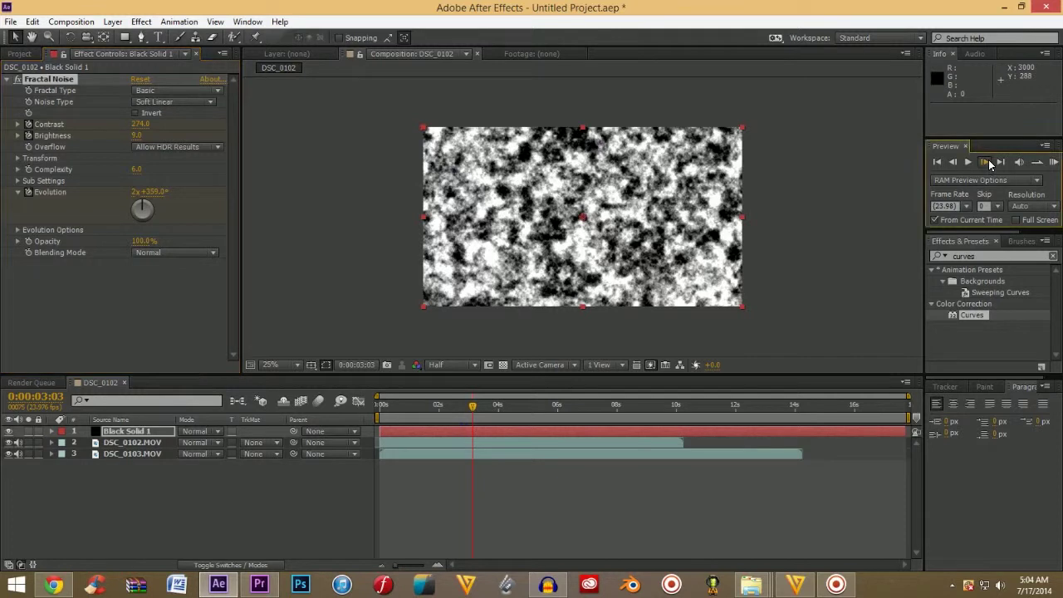
left_click(986, 162)
left_click(986, 162)
left_click_drag(141, 135, 172, 127)
mouse_move(145, 199)
left_mouse_down()
mouse_move(159, 206)
mouse_move(141, 233)
mouse_move(143, 189)
left_mouse_up()
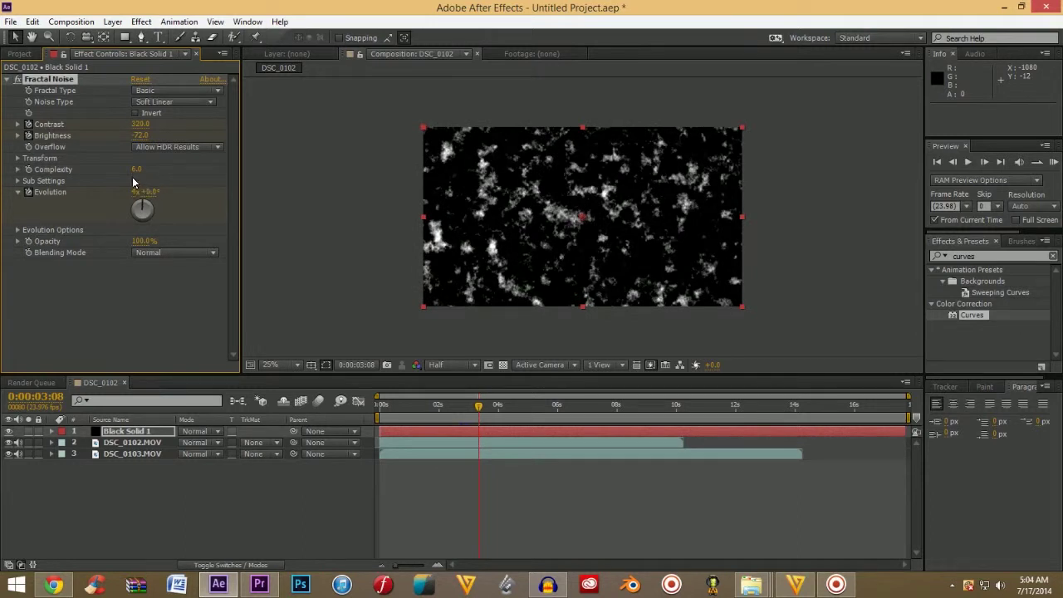
At 0:00:03:12, keyframe the Fractal Noise with Brightness -194 and Evolution 5x+4.0°.
left_click(982, 162)
left_click(983, 162)
left_click(982, 162)
left_click(982, 162)
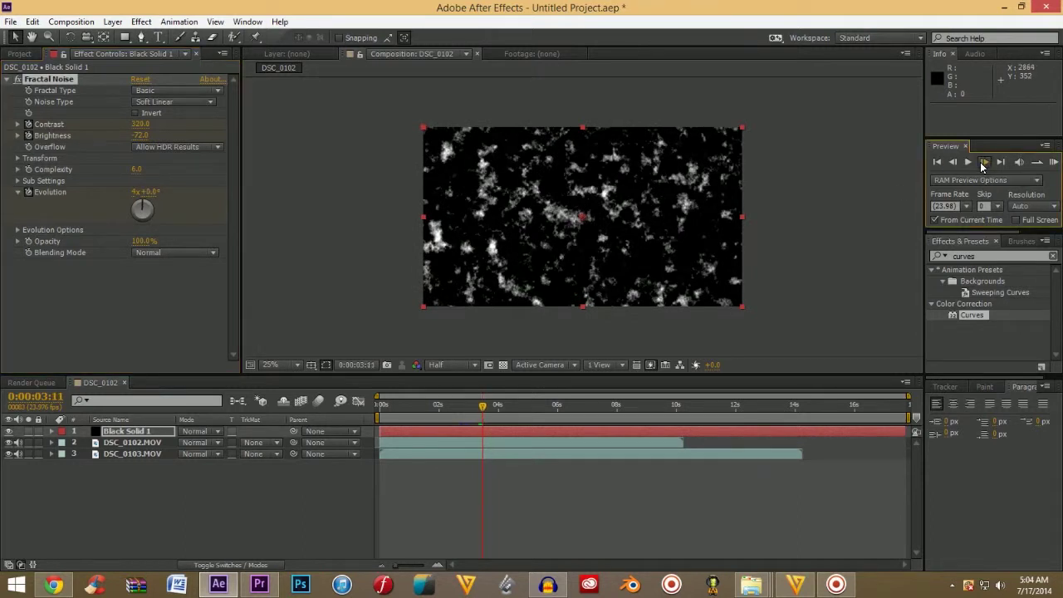
left_click_drag(138, 135, 70, 136)
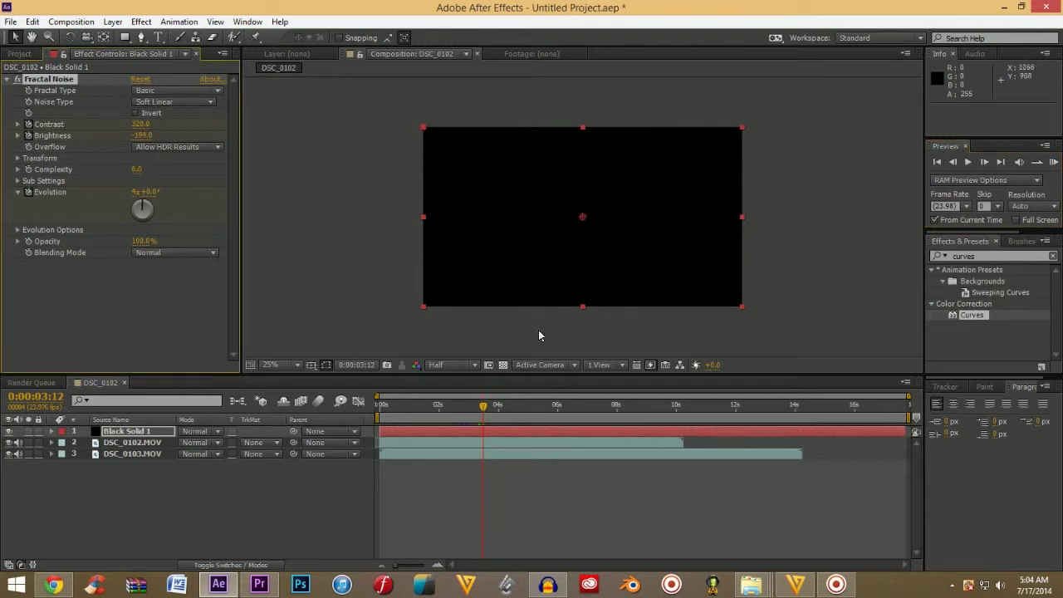
left_click_drag(143, 235, 150, 191)
Run a RAM preview of the noise animation from about 0:00:02:20 and move the time indicator to 0:00:02:19.
left_click_drag(477, 407, 463, 406)
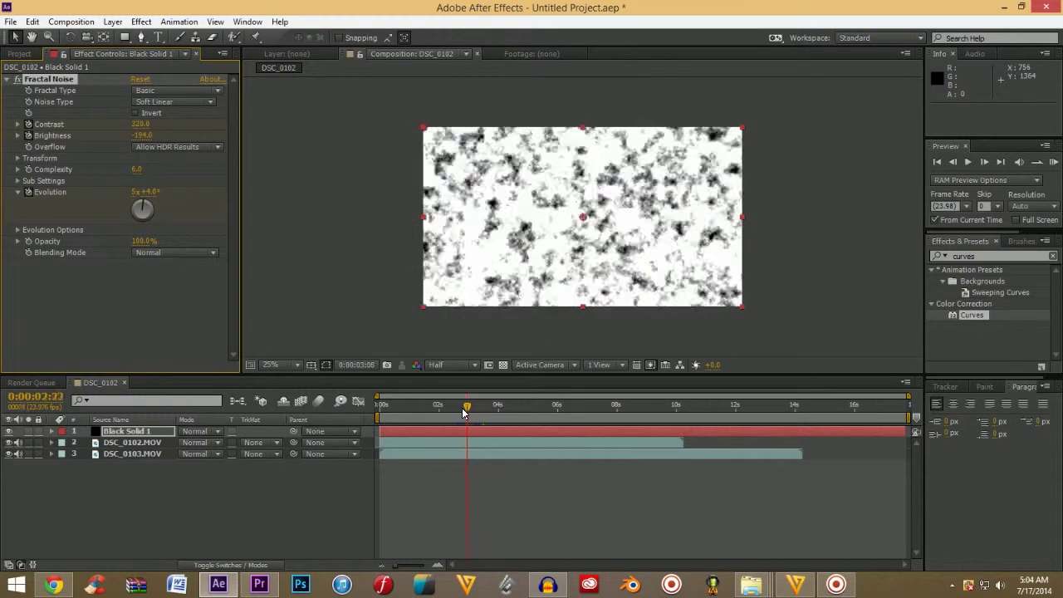
left_click(1055, 163)
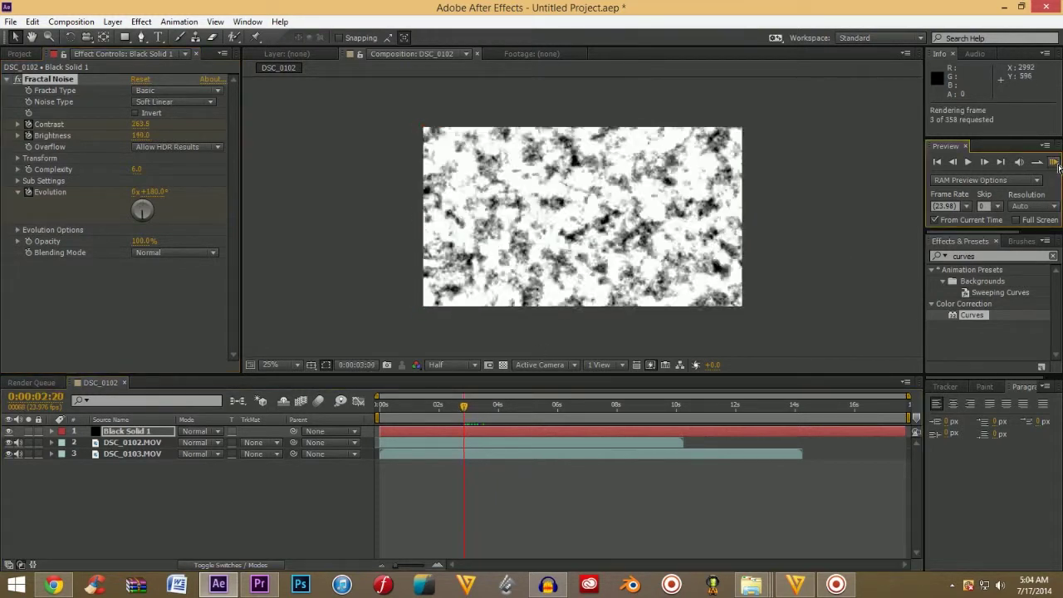
left_click(463, 407)
left_click_drag(460, 408, 458, 409)
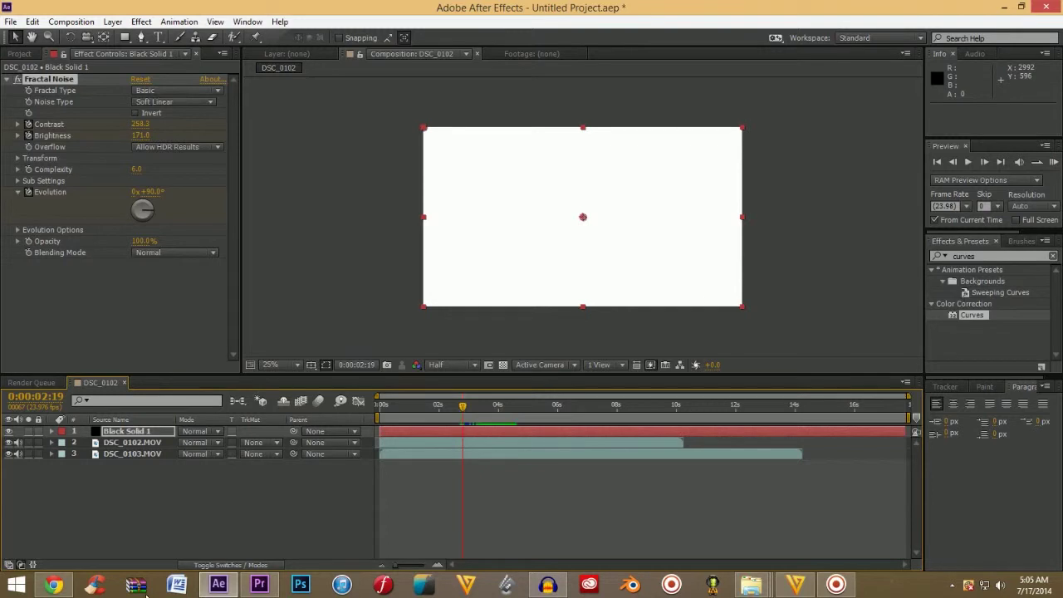
Set the DSC_0102 layer's track matte to Luma Matte "Black Solid 1".
left_click(220, 565)
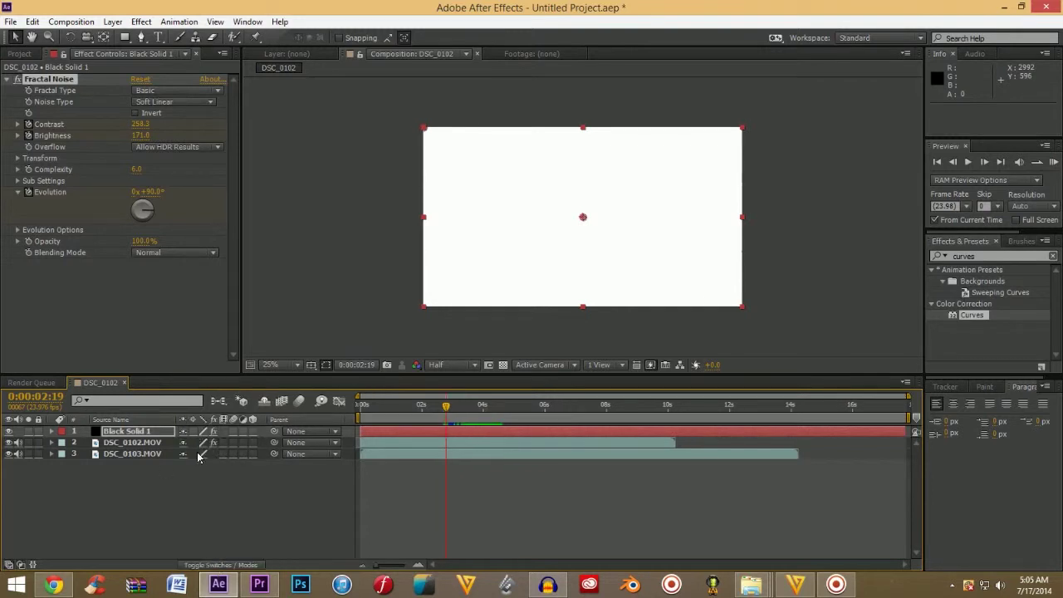
left_click(214, 567)
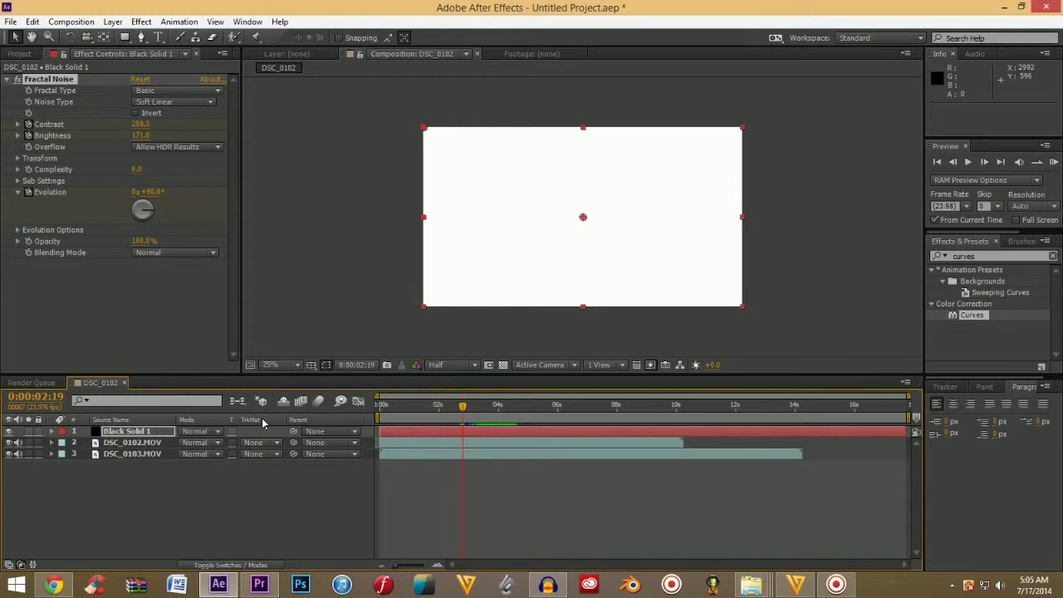
left_click(215, 565)
left_click(215, 565)
left_click(122, 443)
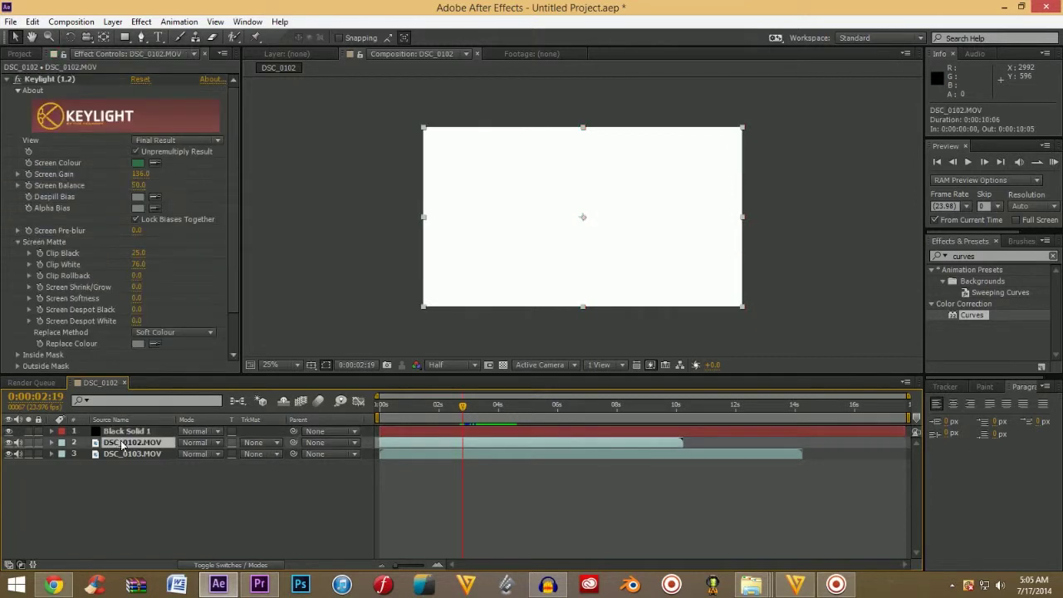
left_click(261, 445)
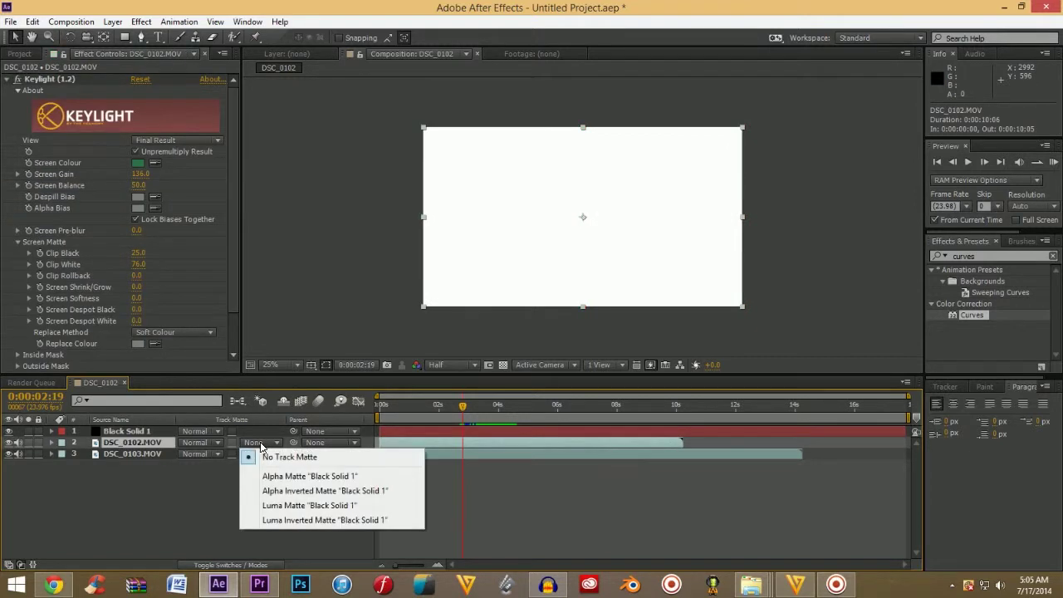
left_click(291, 506)
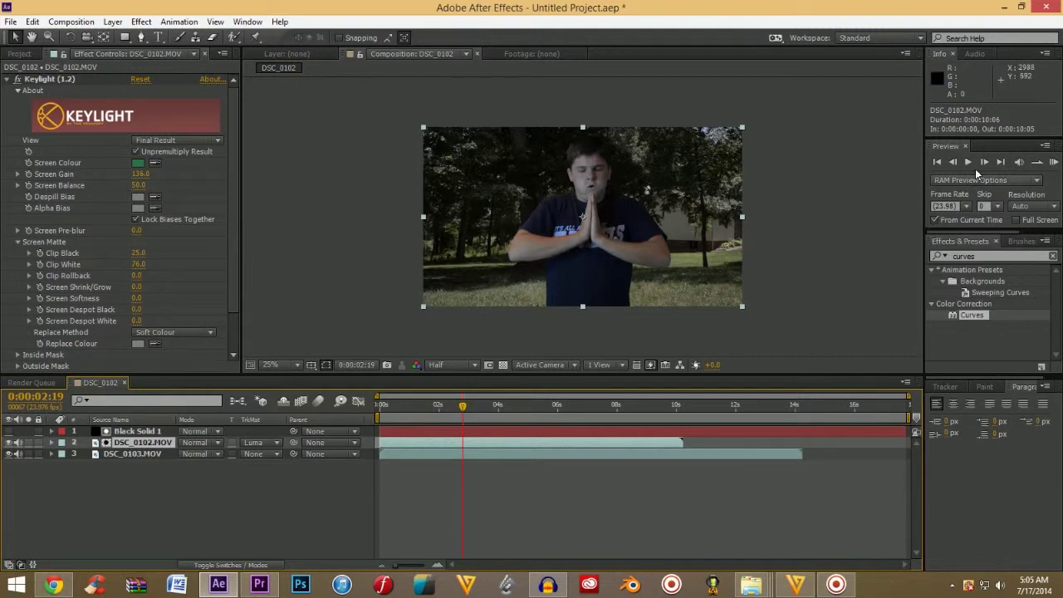
Run a RAM preview of the luma-matted dissolve from 0:00:02:19 and stop it.
left_click(1054, 162)
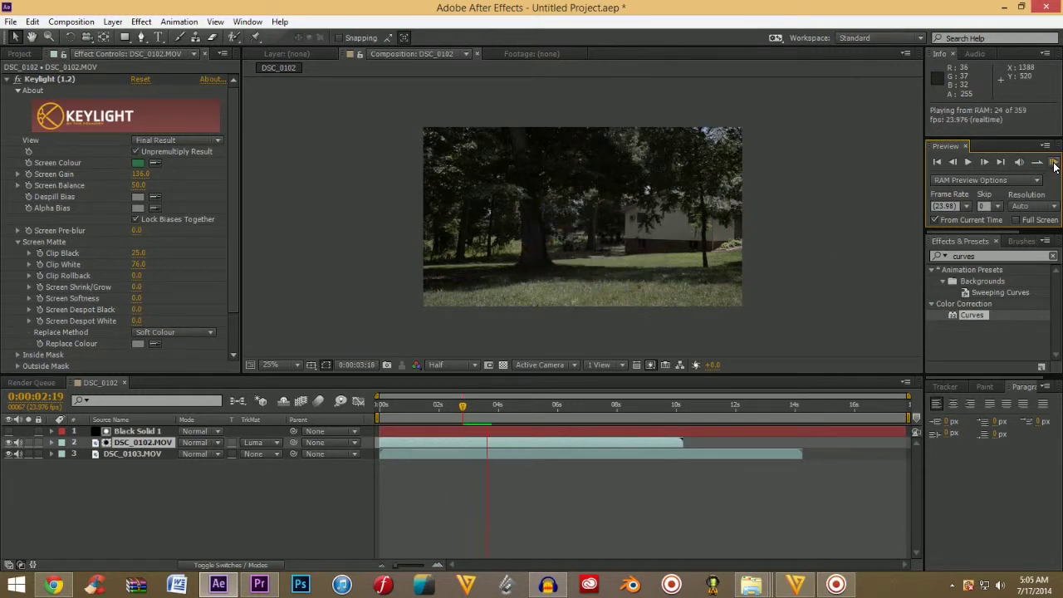
key("space")
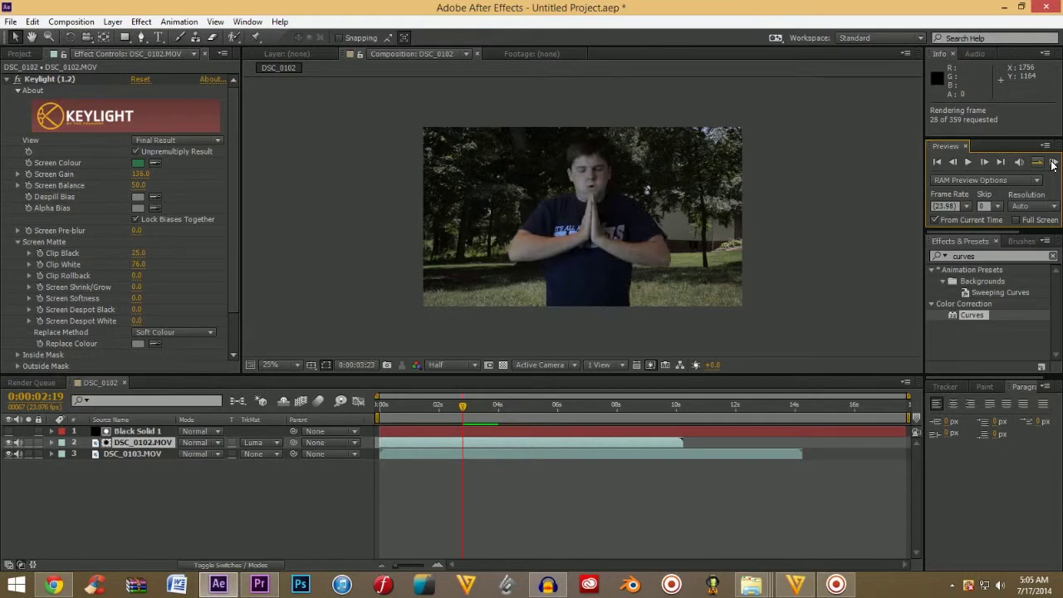
left_click(700, 332)
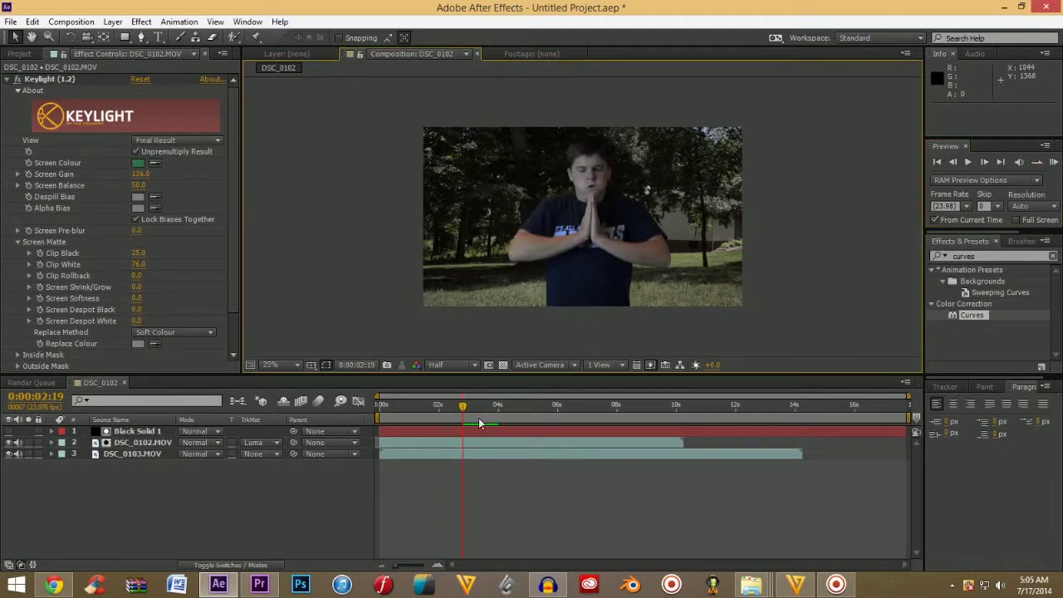
Examine the frames between 0:00:02:15 and 0:00:02:23 for the start of the dissolve, ending at 0:00:02:21.
left_click_drag(463, 410, 454, 410)
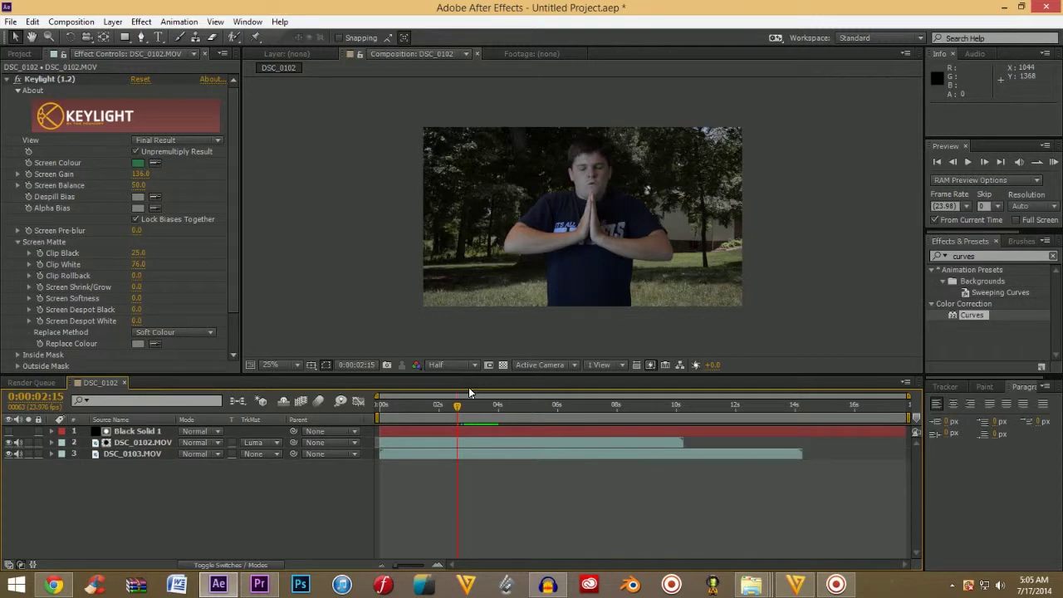
left_click_drag(462, 402, 461, 408)
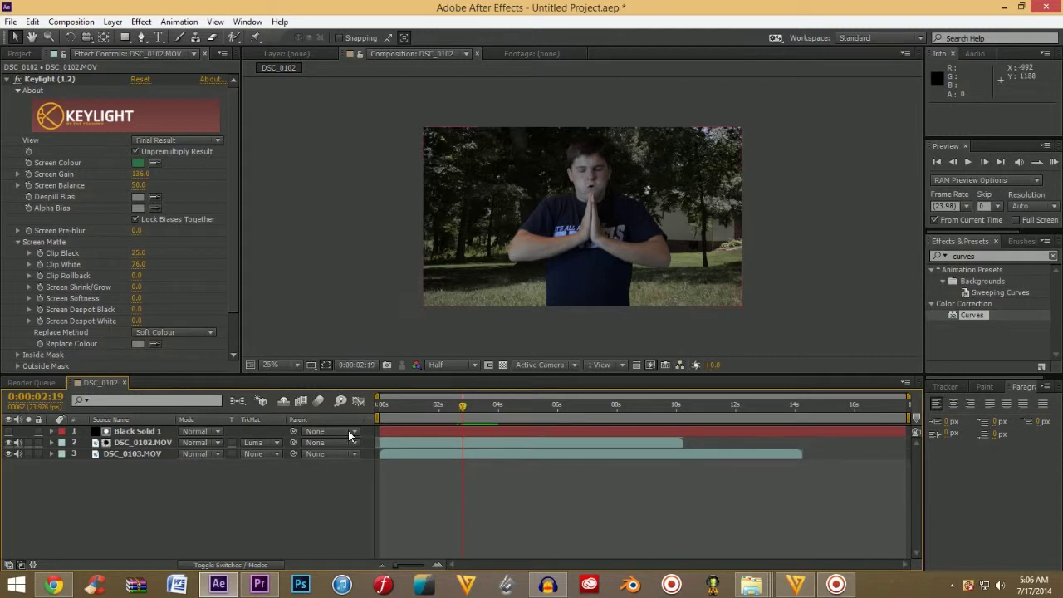
left_click_drag(461, 404, 461, 408)
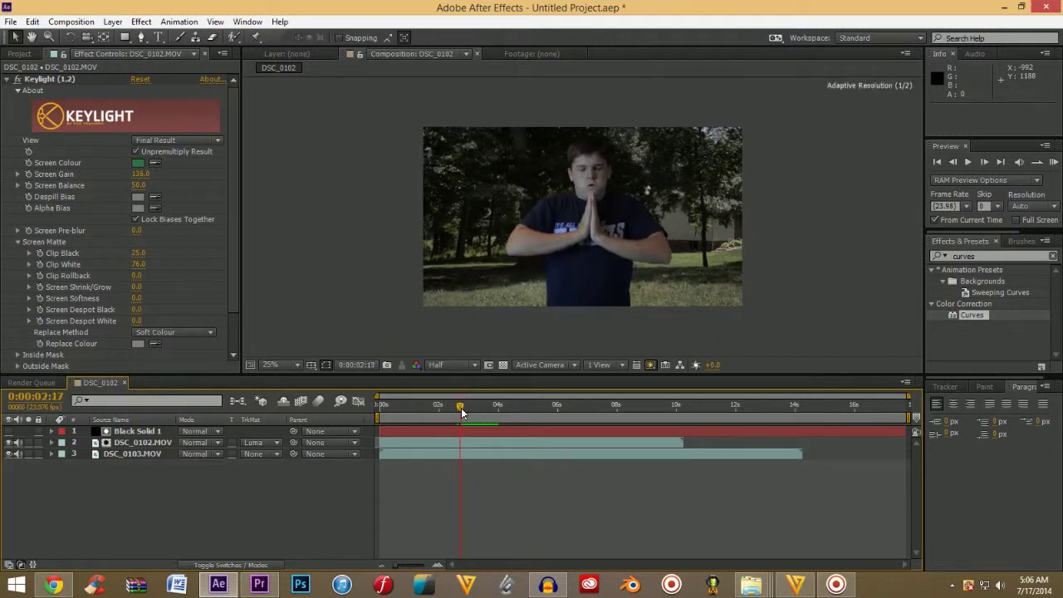
left_click(985, 162)
left_click(986, 162)
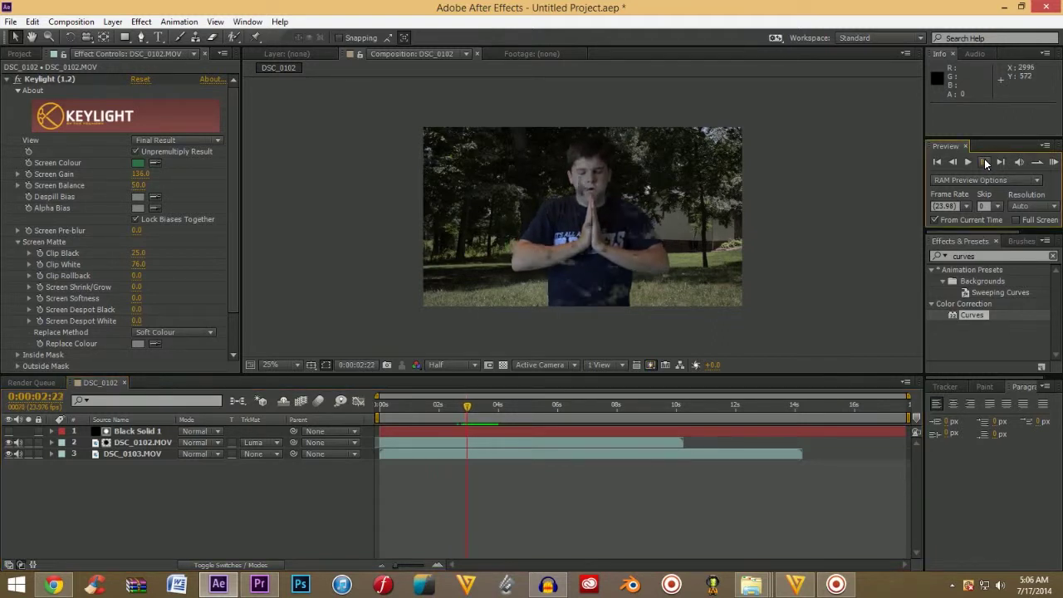
left_click(954, 162)
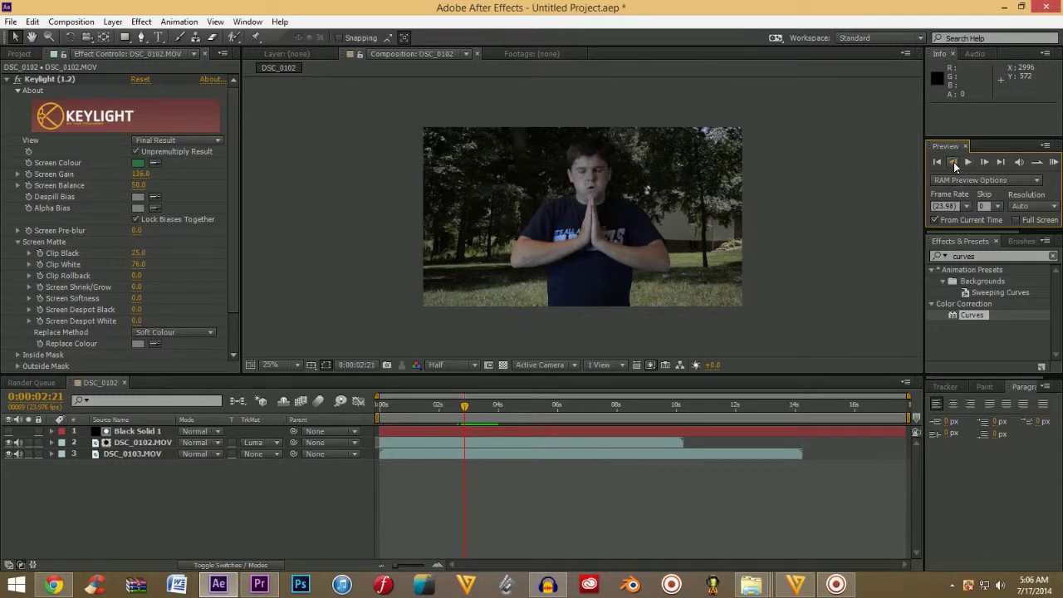
Check the frames around the start of the dissolve and leave the time indicator at 0:00:02:18.
left_click(953, 162)
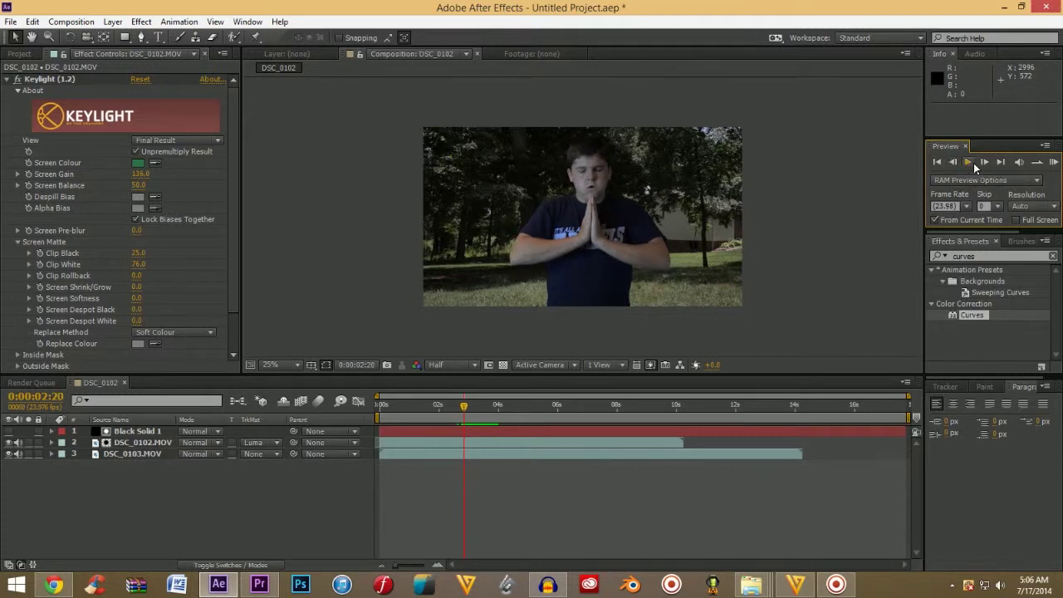
left_click(984, 163)
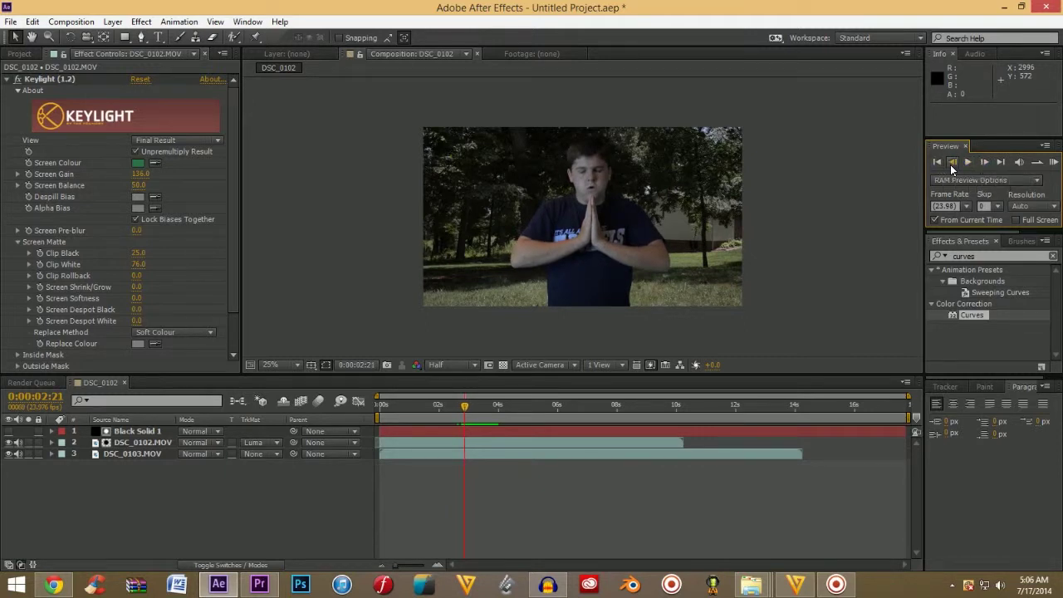
left_click(950, 164)
left_click(952, 163)
left_click(952, 163)
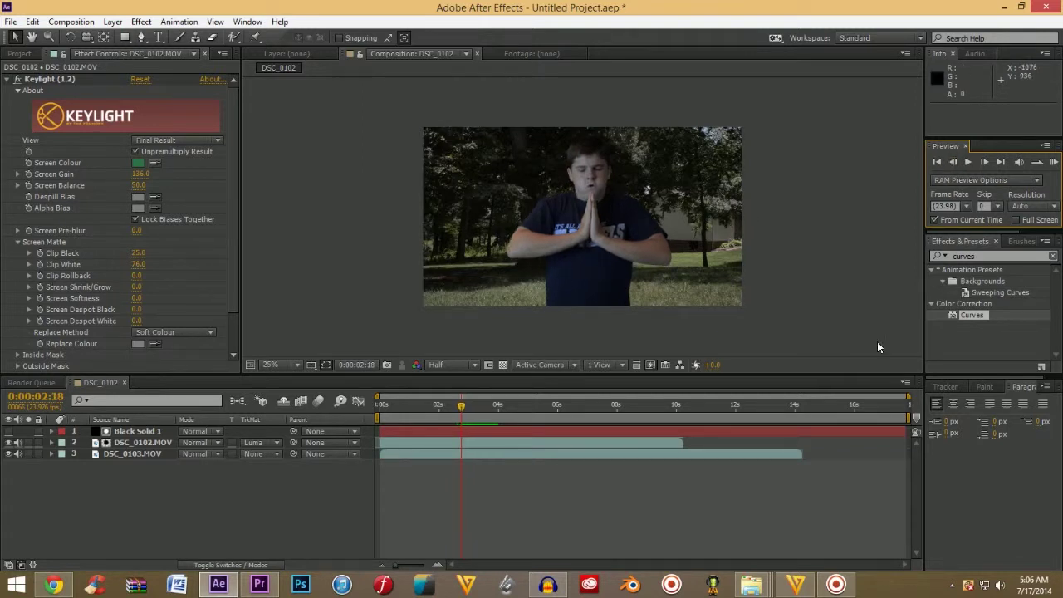
Find the CC Radial Fast Blur effect and apply it to the DSC_0102 layer.
left_click(994, 249)
left_click(986, 255)
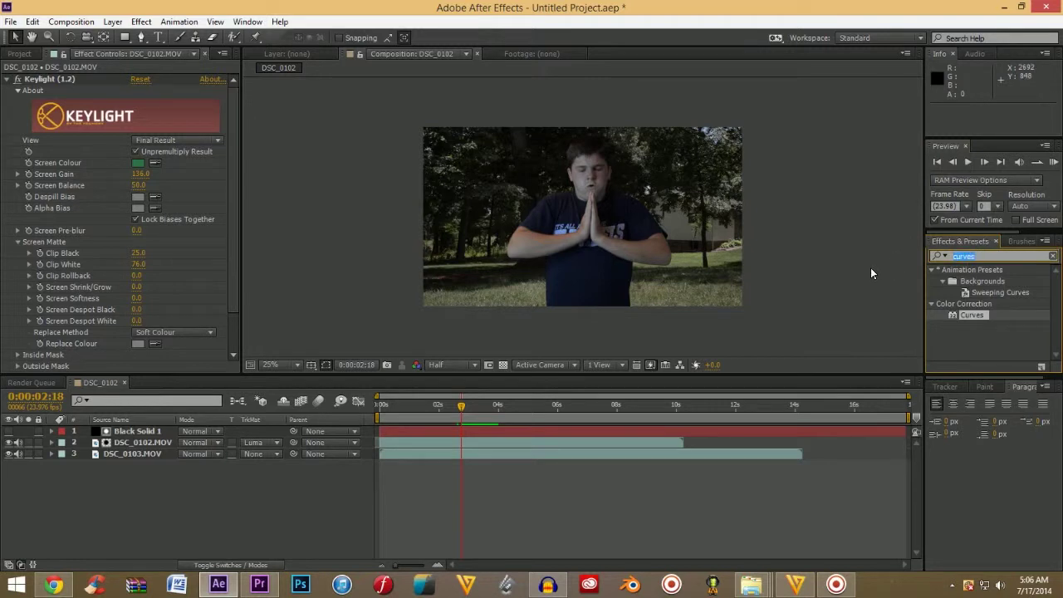
type("cc")
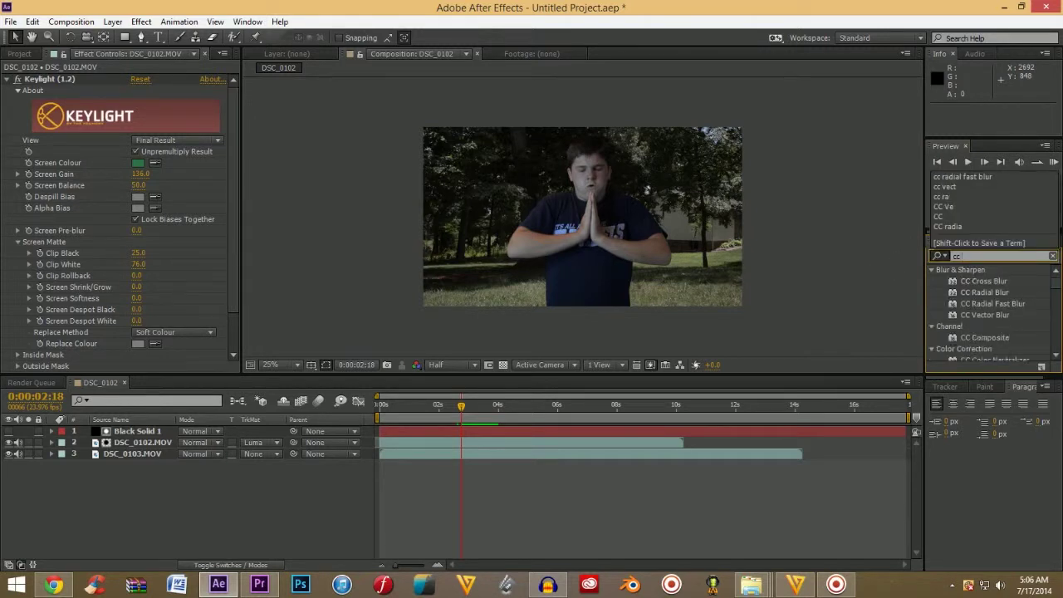
type(" radial fast blur")
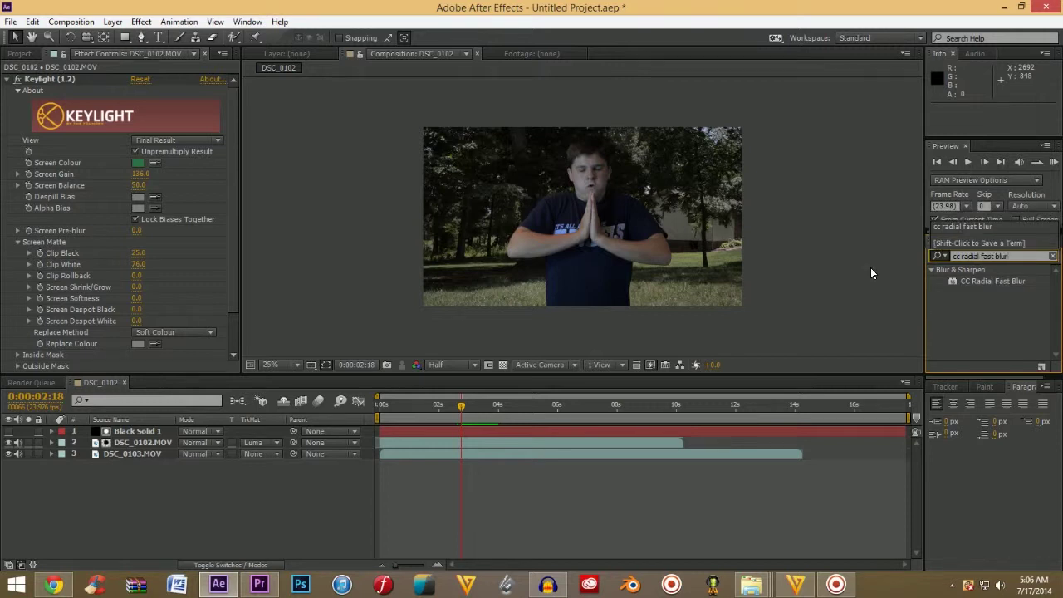
left_click_drag(988, 282, 455, 442)
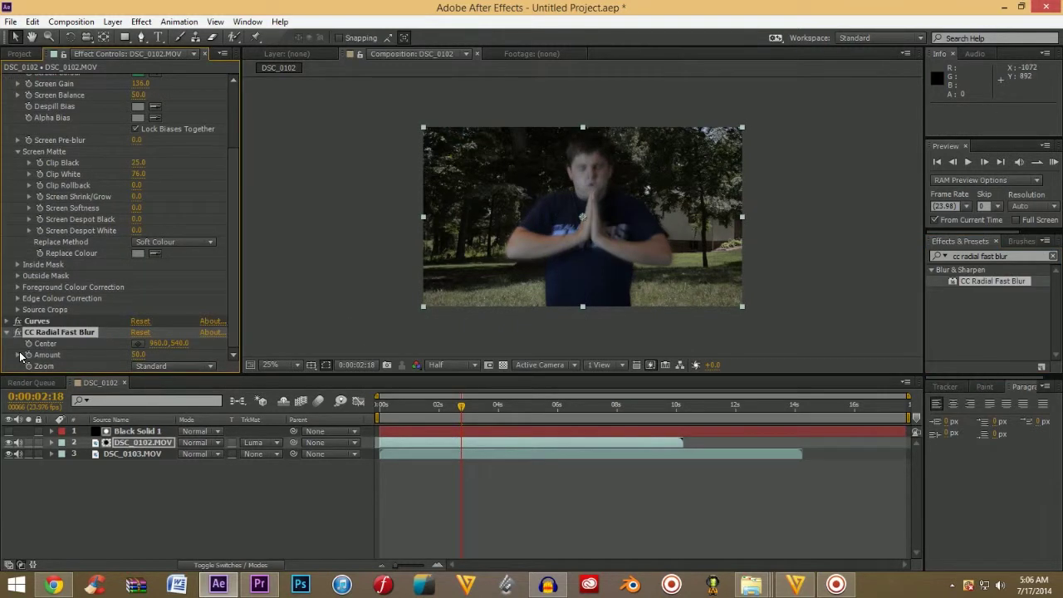
Keyframe the CC Radial Fast Blur Amount on DSC_0102 from 0 at 0:00:02:18 to 59 at 0:00:02:22.
left_click_drag(136, 355, 99, 355)
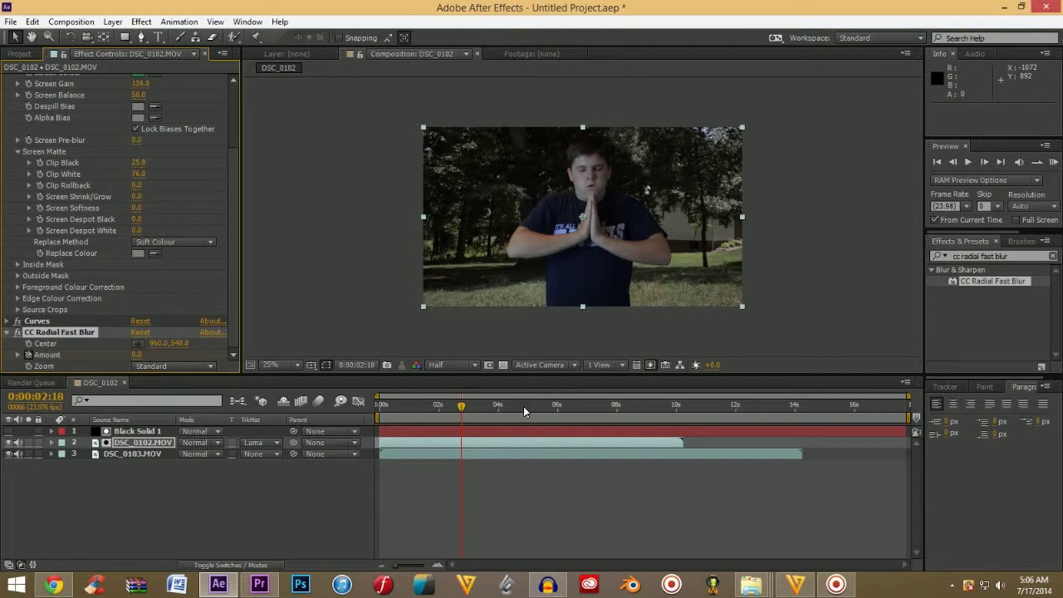
left_click(984, 164)
left_click(984, 163)
left_click(984, 164)
left_click(984, 164)
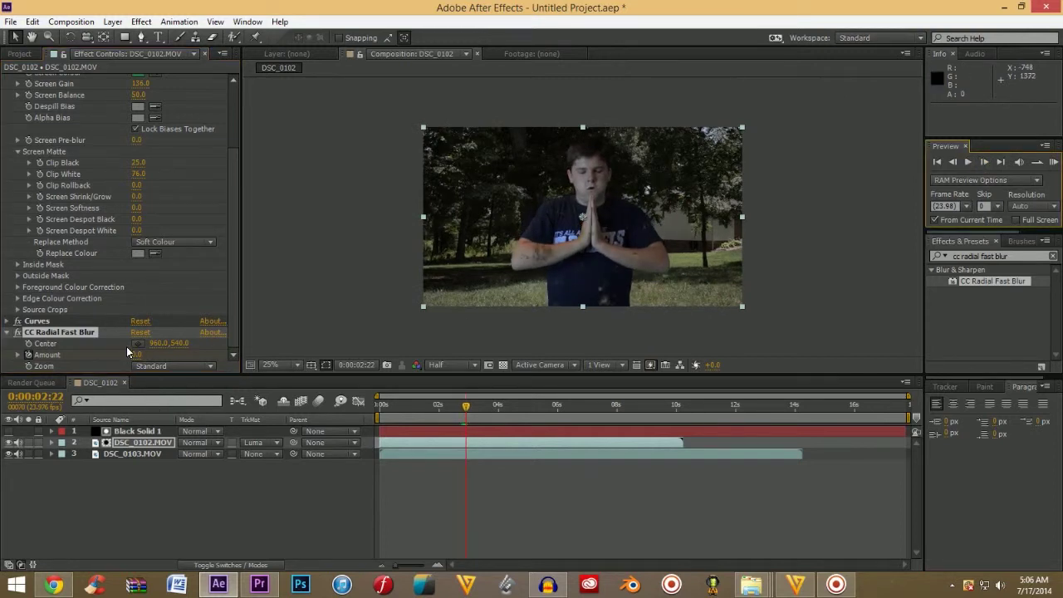
left_click_drag(137, 354, 172, 358)
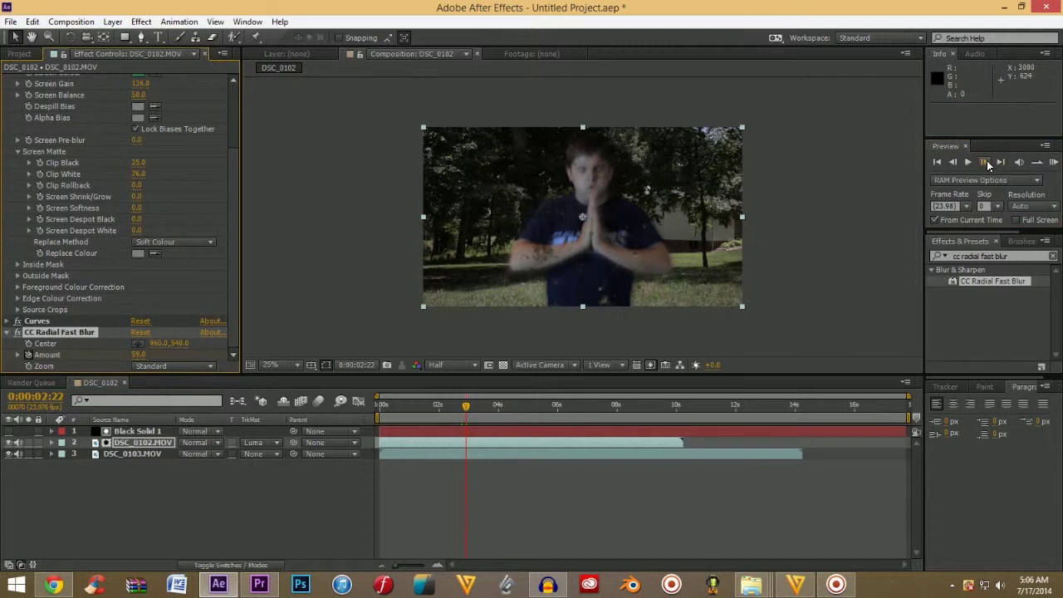
Add a CC Radial Fast Blur Amount keyframe of 96 at 0:00:03:05.
left_click(984, 162)
left_click(985, 162)
left_click(985, 162)
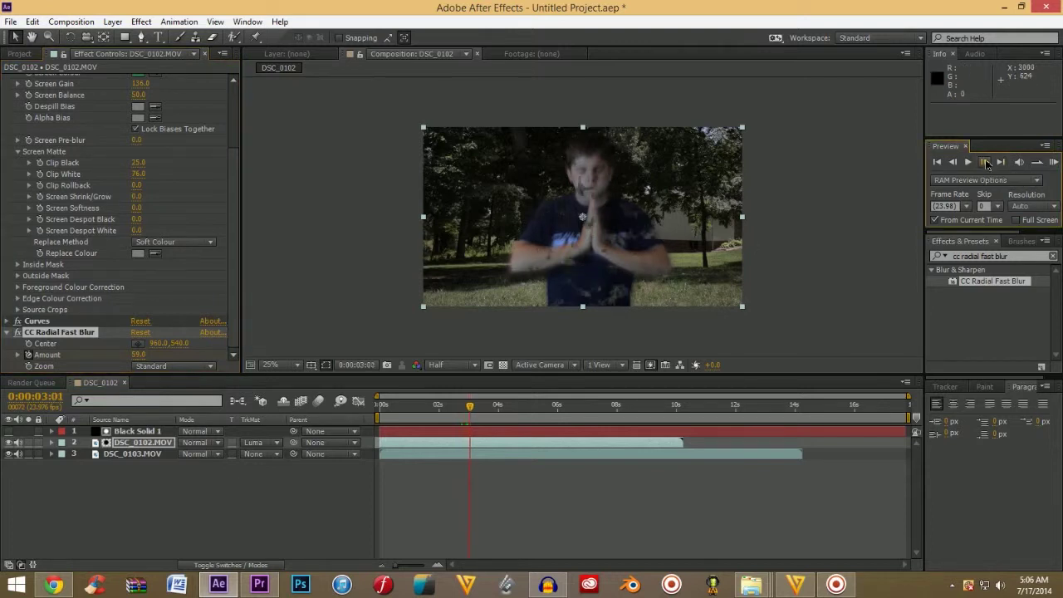
left_click(985, 162)
left_click(985, 162)
left_click(985, 162)
left_click(985, 162)
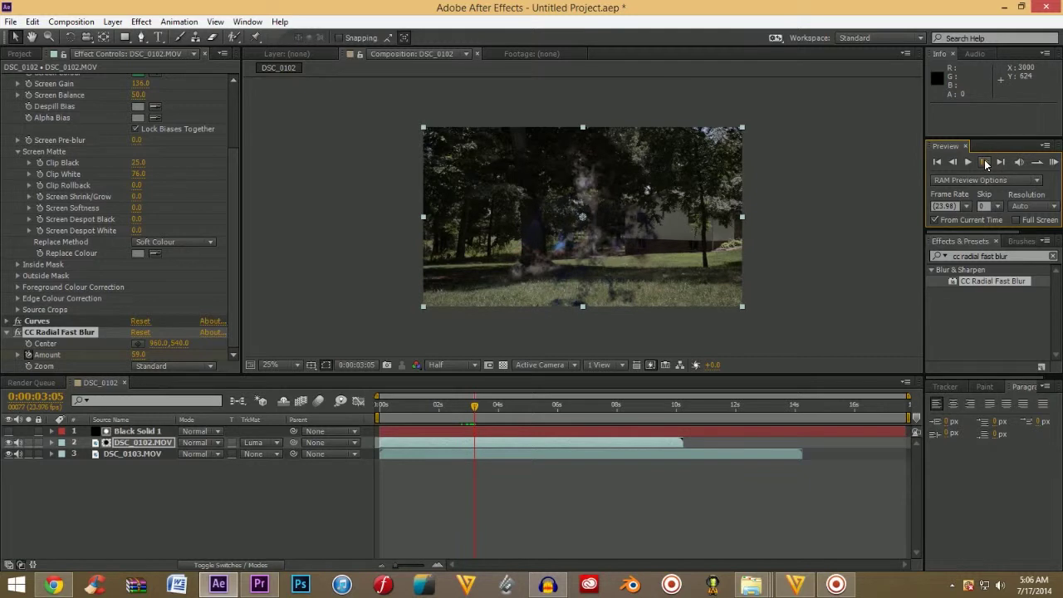
left_click_drag(138, 355, 168, 355)
Run a RAM preview of the blurred dissolve from 0:00:02:13 and stop it.
mouse_move(478, 404)
left_mouse_down()
mouse_move(463, 411)
mouse_move(486, 415)
mouse_move(456, 419)
mouse_move(480, 415)
left_mouse_up()
left_click(984, 162)
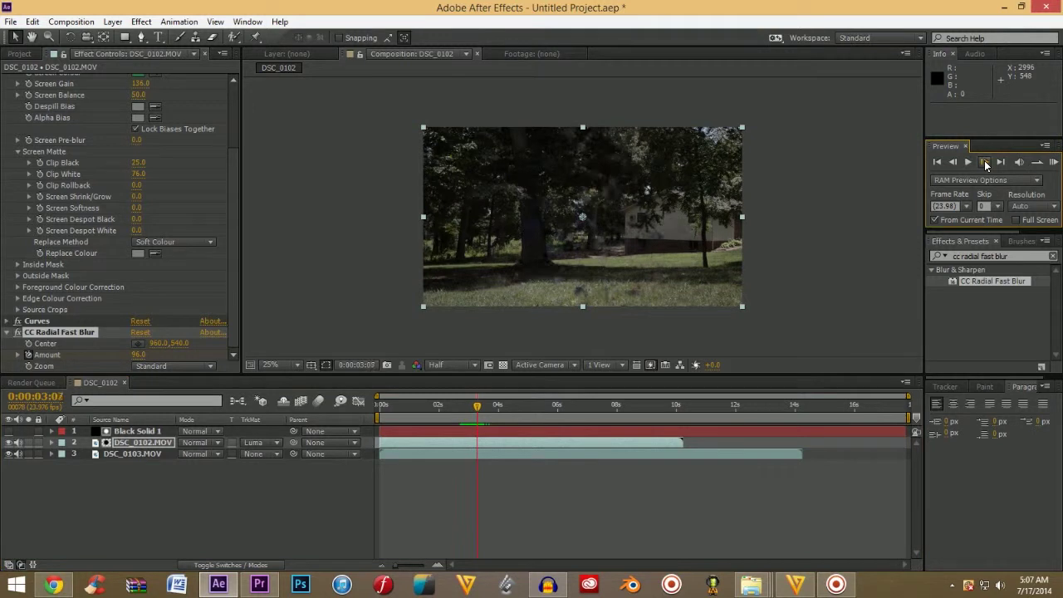
left_click_drag(479, 409, 455, 410)
key("Page_Down")
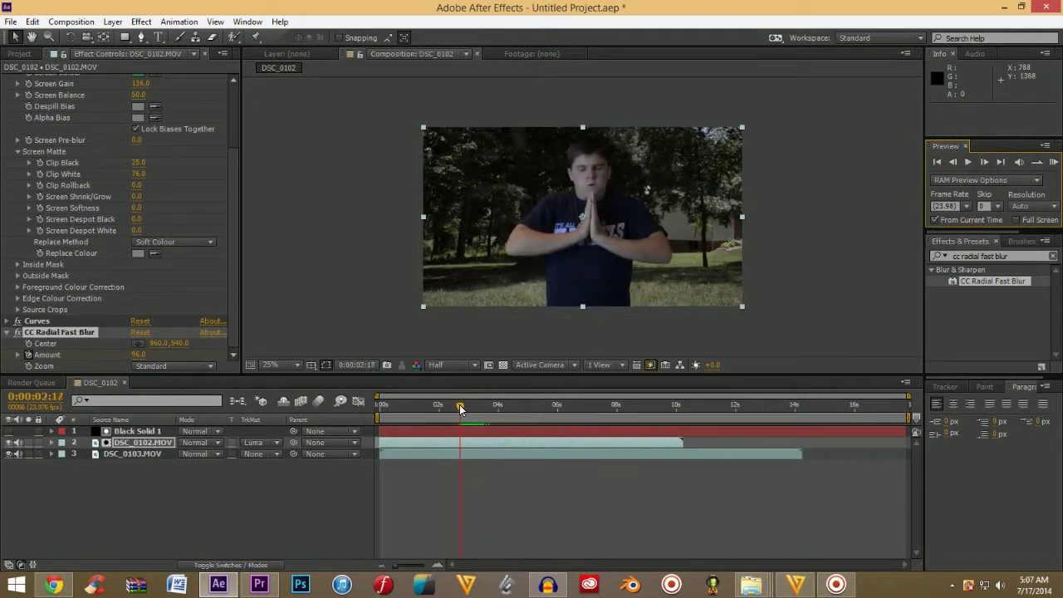
left_click_drag(457, 406, 455, 406)
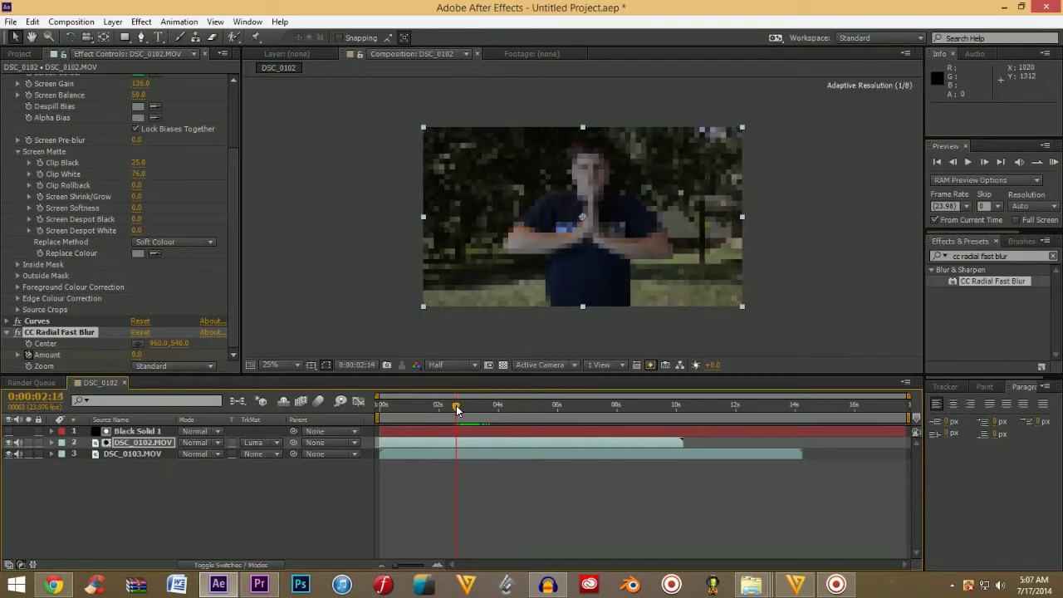
left_click(1052, 165)
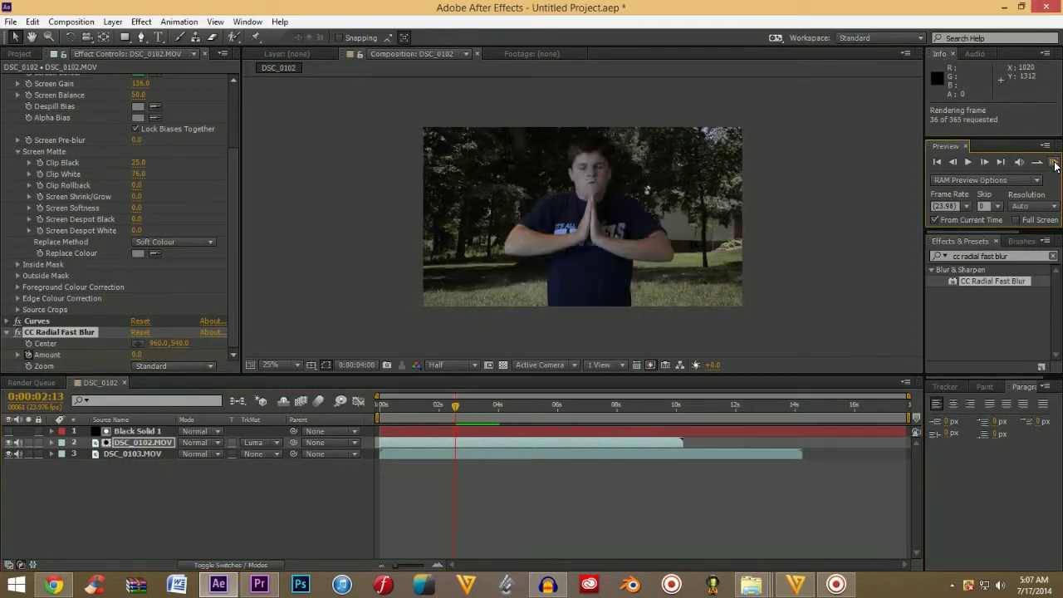
left_click(1052, 163)
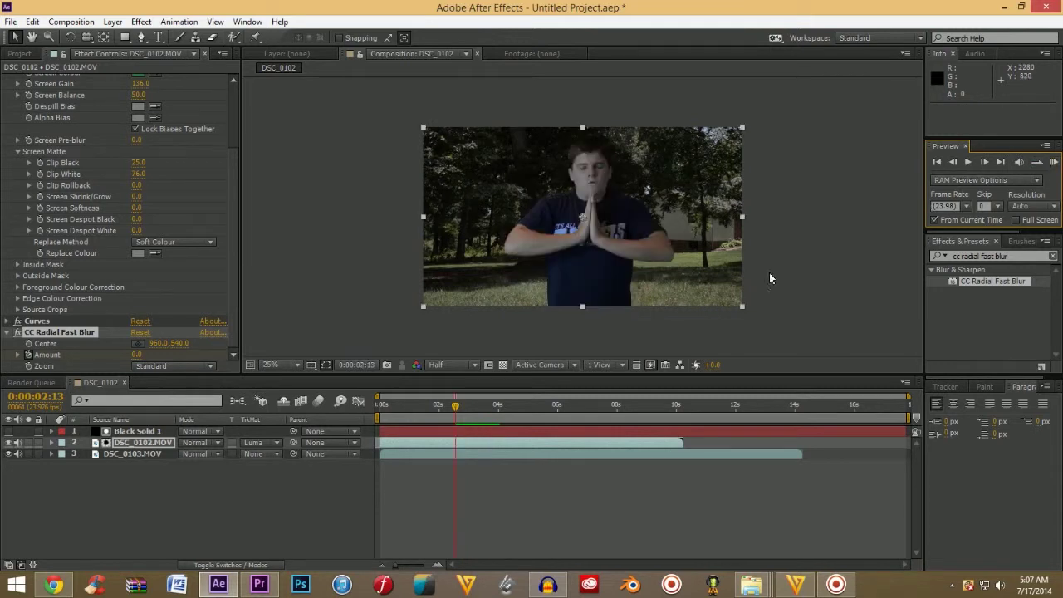
Move the time indicator to 0:00:02:16 and apply Easy Ease to all CC Radial Fast Blur Amount keyframes on DSC_0102.
mouse_move(456, 408)
left_mouse_down()
mouse_move(482, 424)
mouse_move(460, 418)
left_mouse_up()
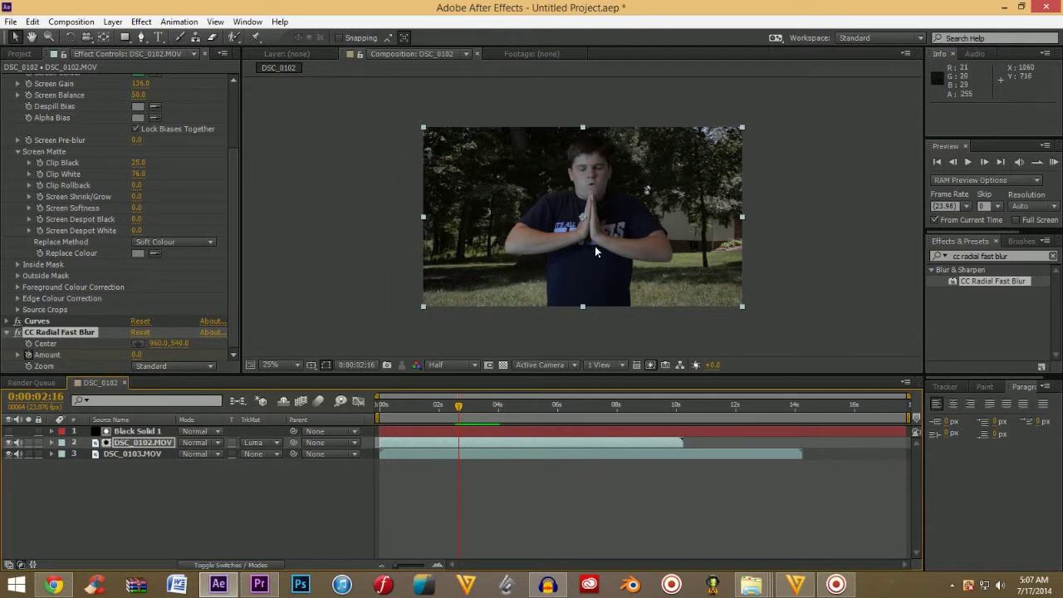
left_click(48, 442)
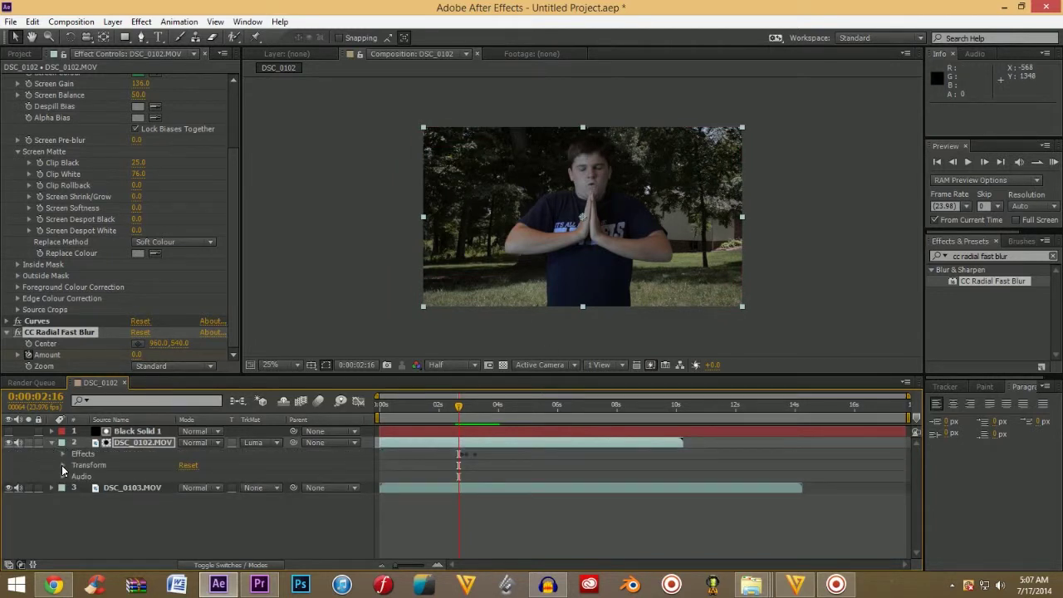
left_click(63, 459)
left_click(63, 454)
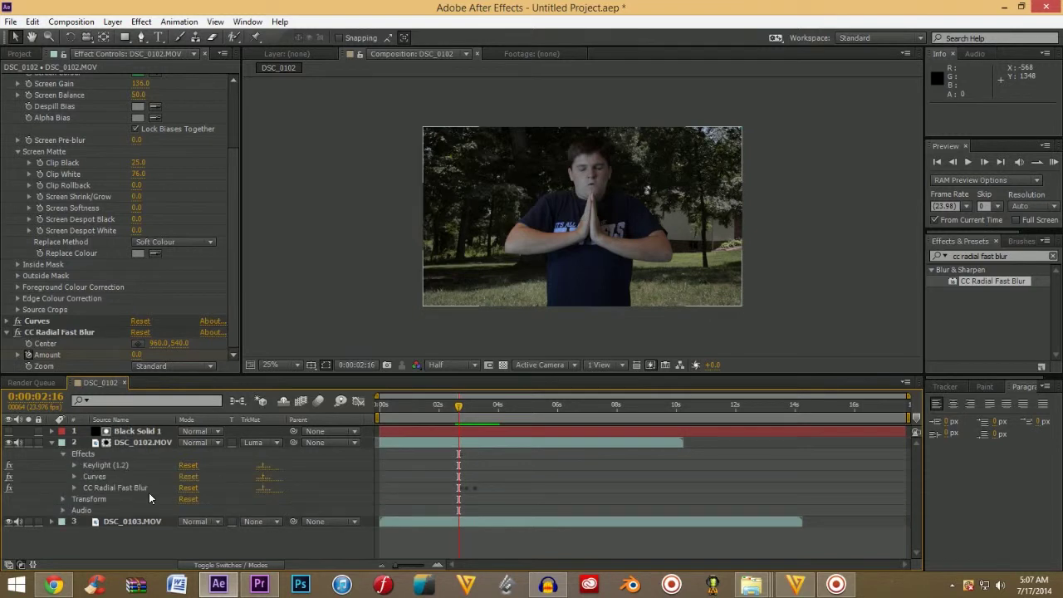
left_click(74, 488)
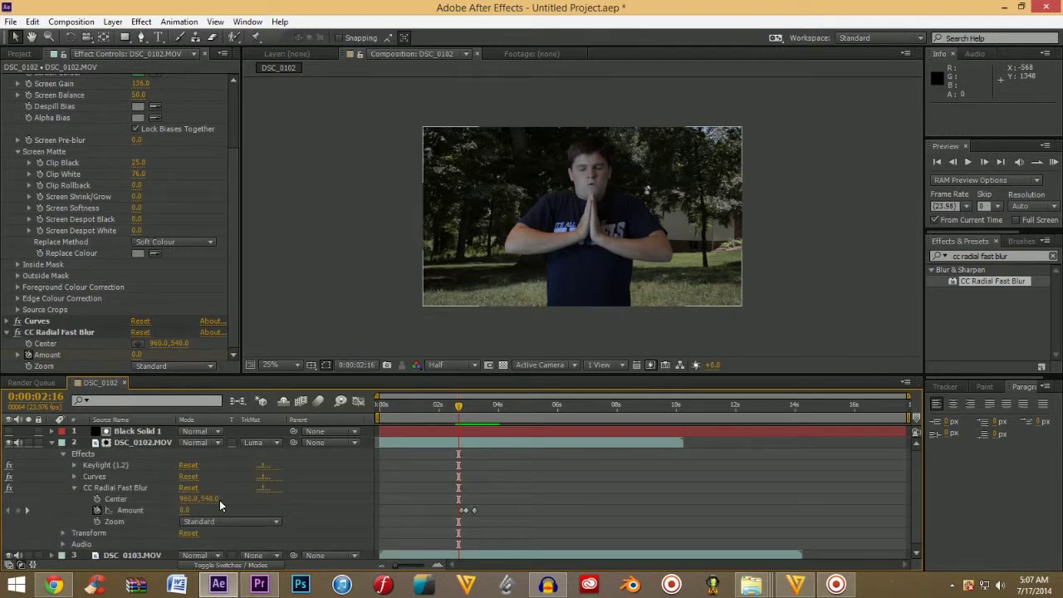
left_click_drag(442, 510, 475, 511)
right_click(475, 510)
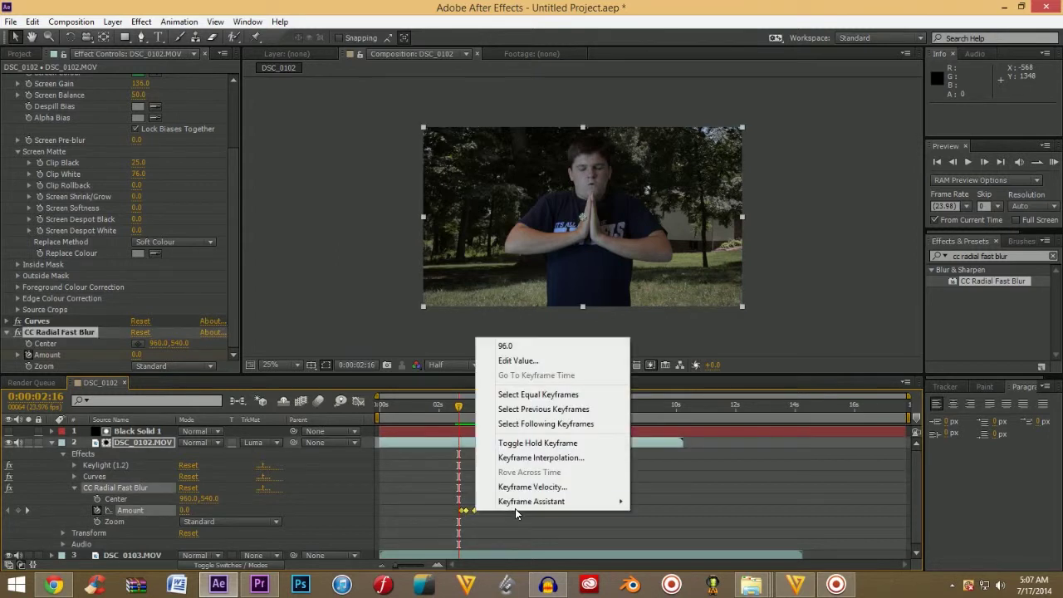
mouse_move(520, 502)
left_click(701, 416)
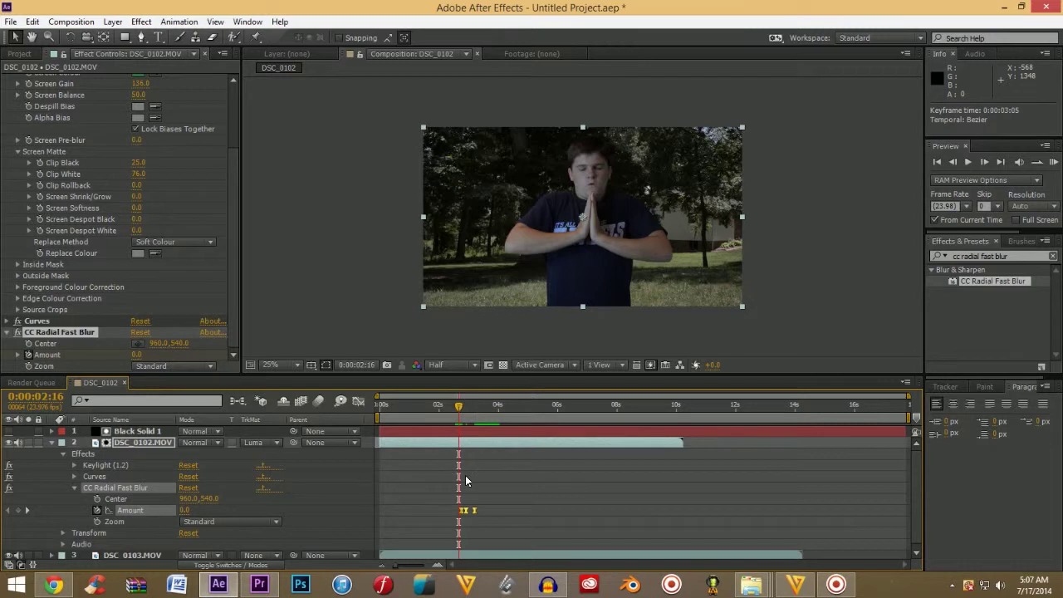
Apply Easy Ease to the Fractal Noise Contrast, Brightness and Evolution keyframes on Black Solid 1, and collapse the layers' properties.
left_click(63, 453)
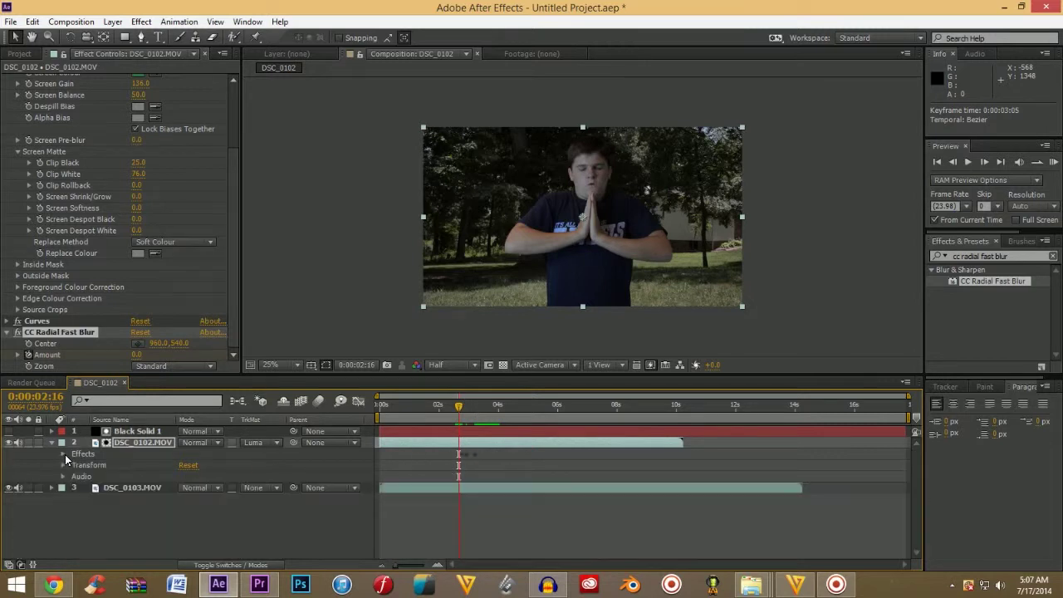
left_click(51, 431)
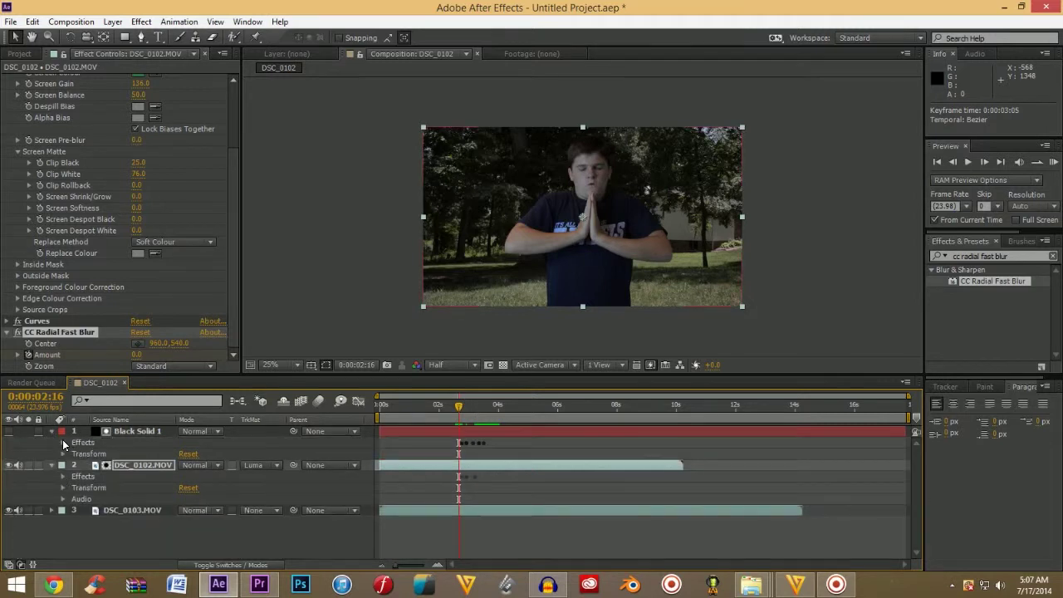
left_click(64, 442)
left_click(74, 455)
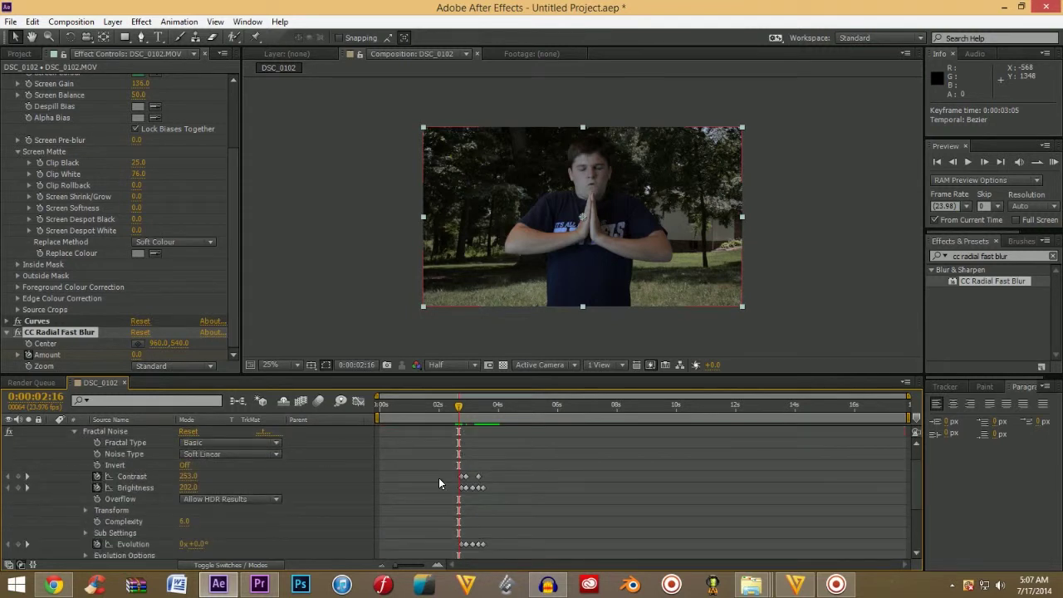
left_click_drag(454, 469, 502, 546)
right_click(486, 550)
mouse_move(537, 536)
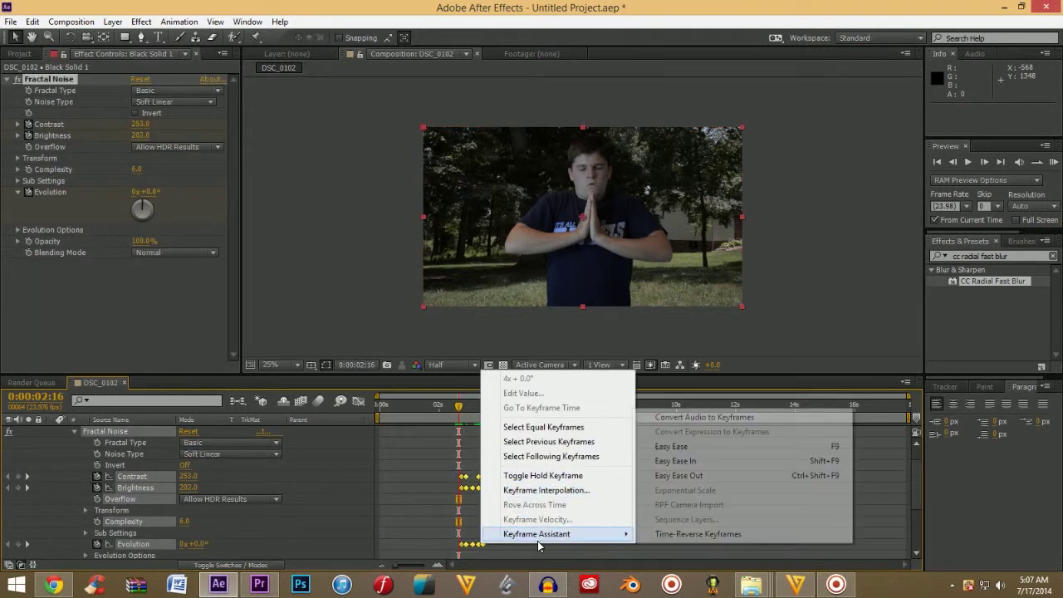
left_click(685, 446)
scroll(44, 468, "up", 1)
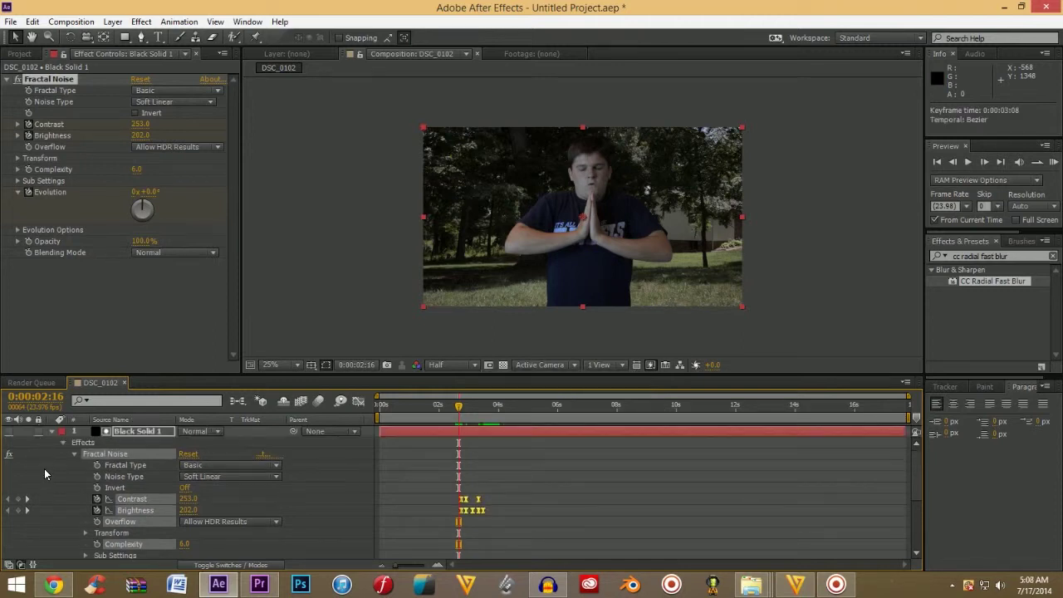
left_click(51, 431)
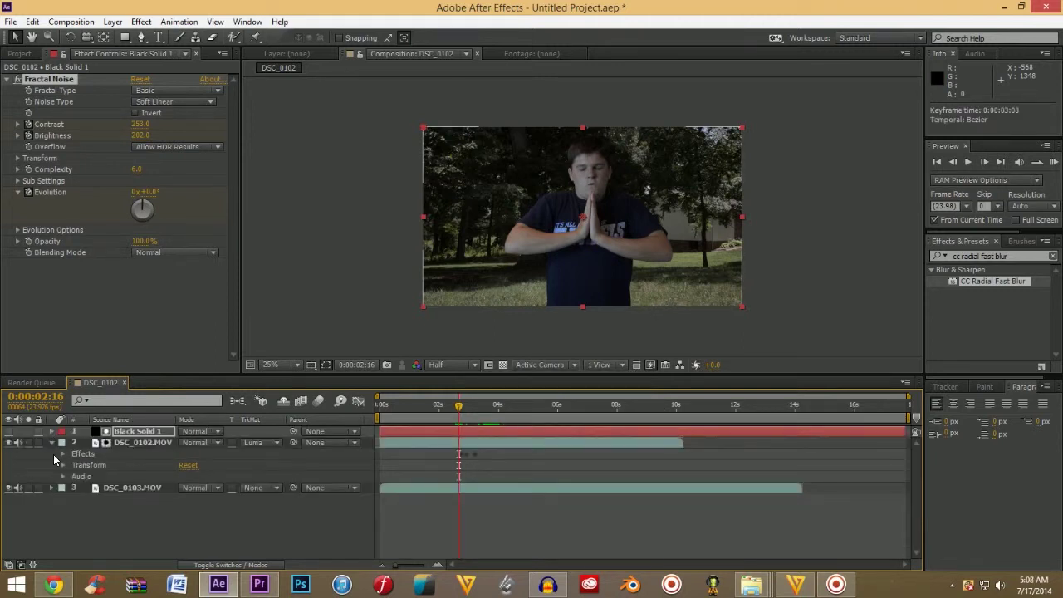
left_click(51, 442)
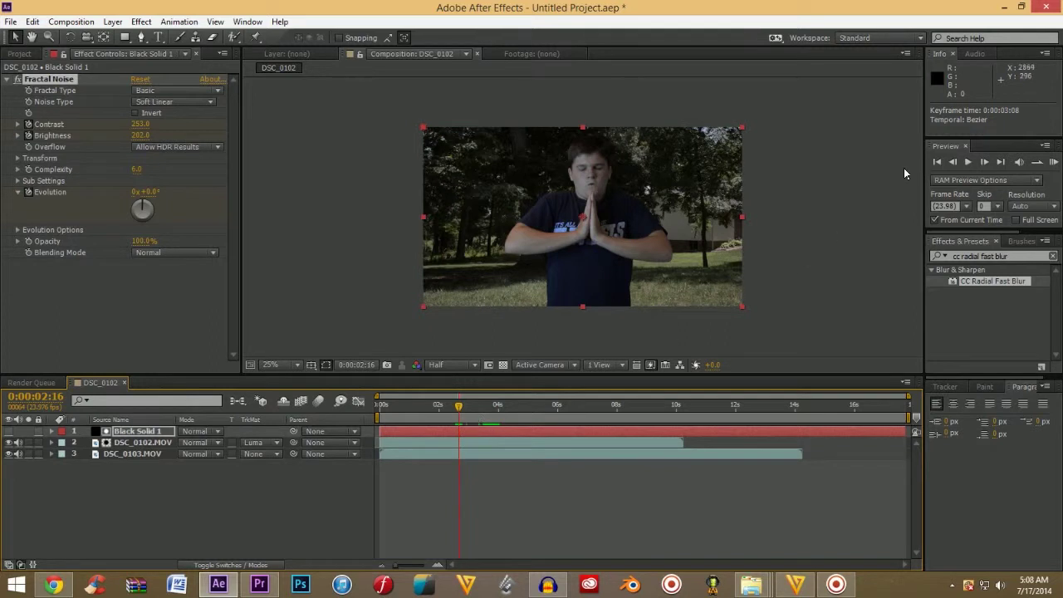
Examine the eased dissolve frame by frame from 0:00:02:16, and return to that frame.
left_click(984, 162)
left_click(984, 162)
left_click(984, 161)
left_click(984, 162)
left_click(984, 162)
left_click(984, 162)
left_click(984, 162)
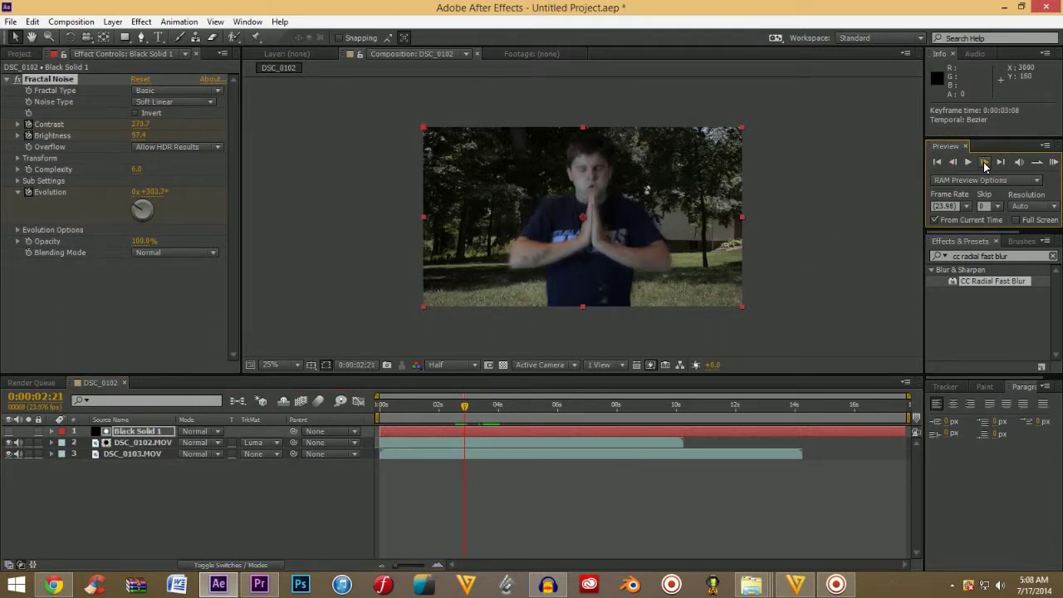
left_click(954, 165)
left_click(954, 166)
left_click(954, 165)
left_click(954, 165)
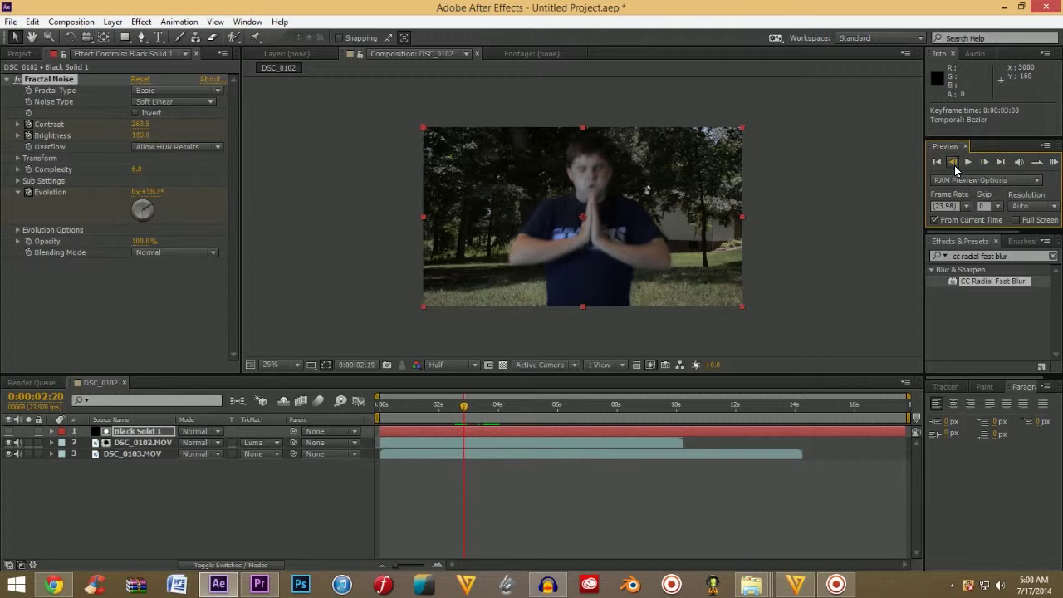
left_click(954, 165)
left_click(954, 165)
left_click(954, 165)
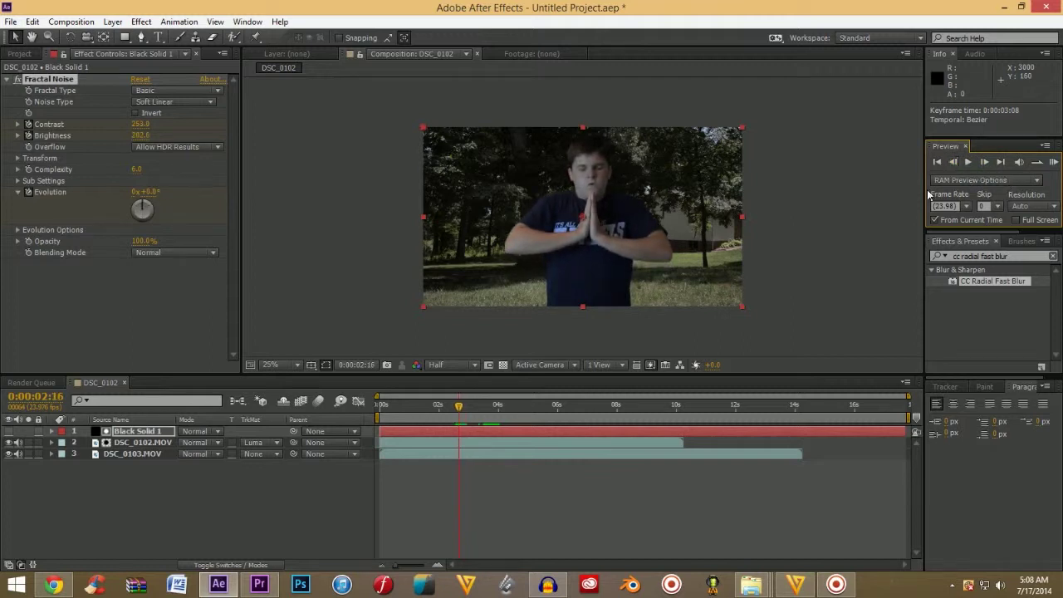
Find the Glow effect in the Stylize category and apply it to the DSC_0102.MOV layer.
left_click(1014, 256)
type("go")
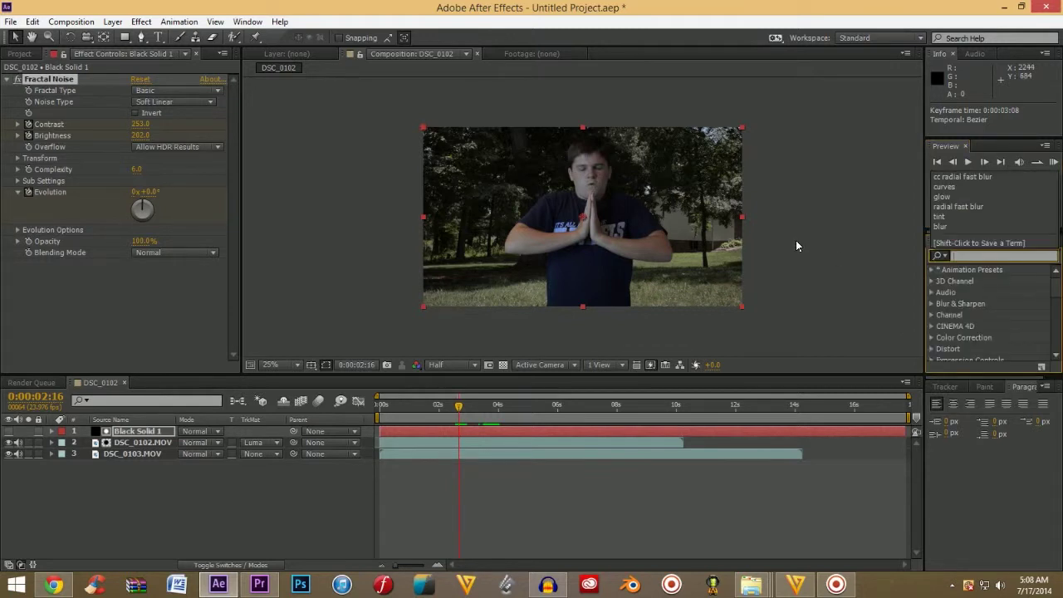
key("BackSpace")
type("low")
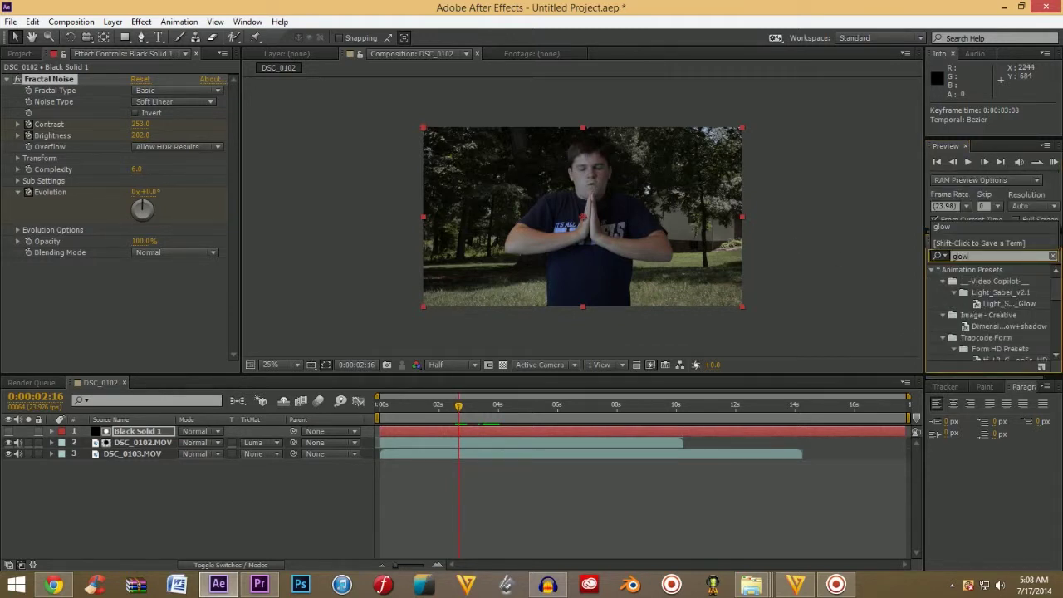
scroll(1007, 300, "down", 5)
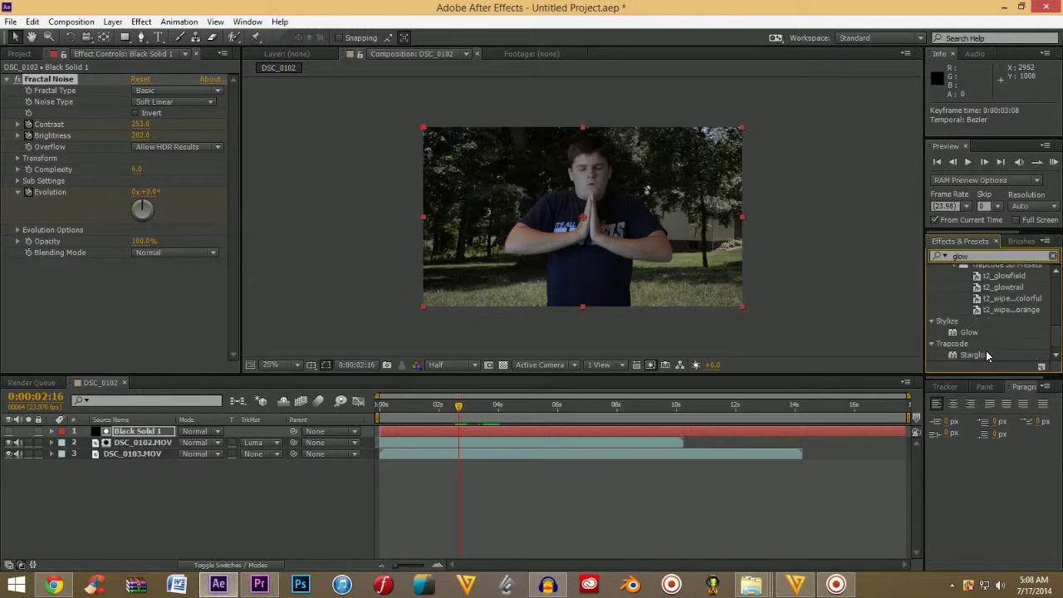
left_click_drag(969, 331, 432, 445)
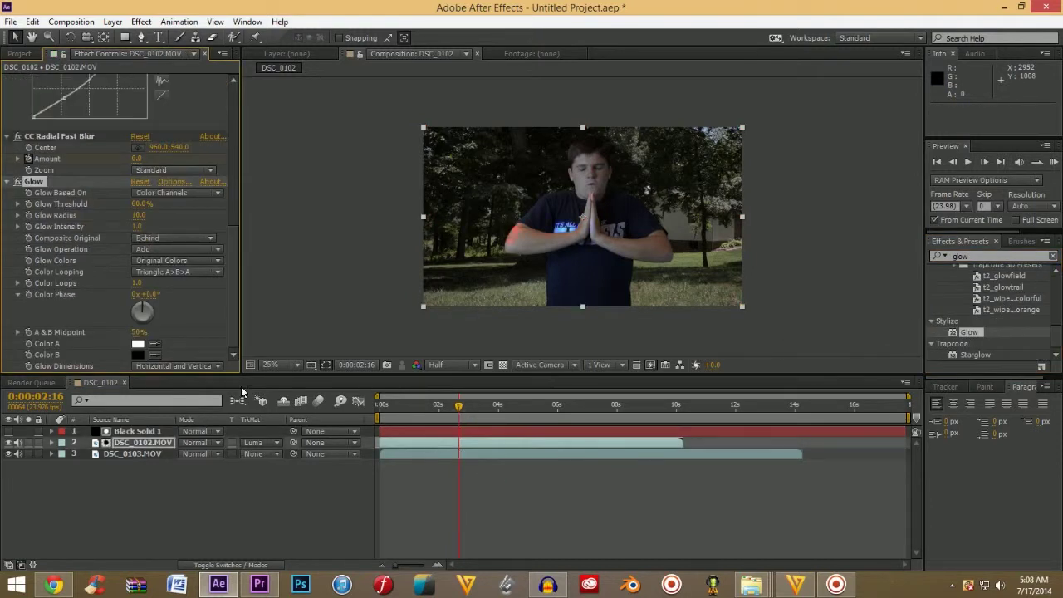
At 0:00:02:16, start keyframing Glow Threshold, Glow Radius and Glow Intensity, with the threshold set to 100%.
left_click(28, 215)
left_click(28, 225)
left_click_drag(138, 211, 279, 219)
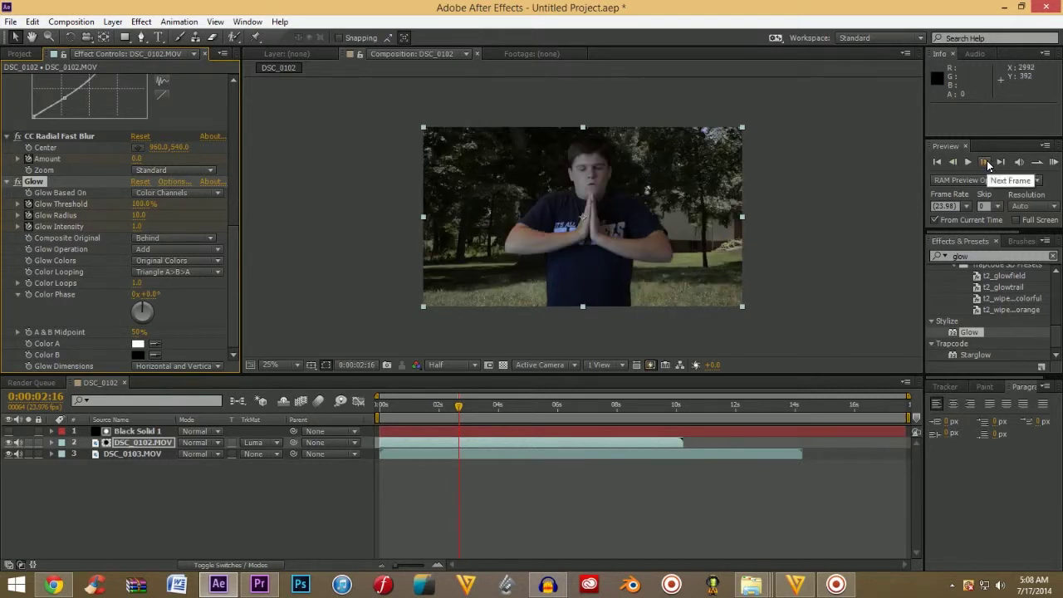
At 0:00:02:19, keyframe the glow with Glow Threshold 56.1%, Glow Radius 58 and Glow Intensity 1.6.
left_click(987, 163)
left_click(987, 163)
left_click(986, 163)
left_click(986, 162)
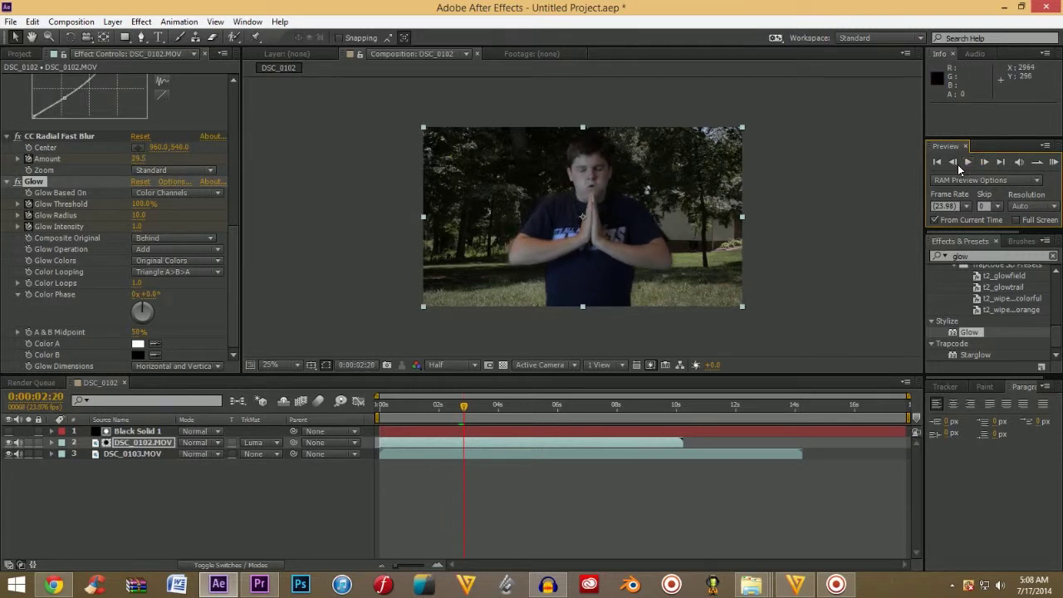
left_click(956, 164)
left_click_drag(143, 203, 117, 207)
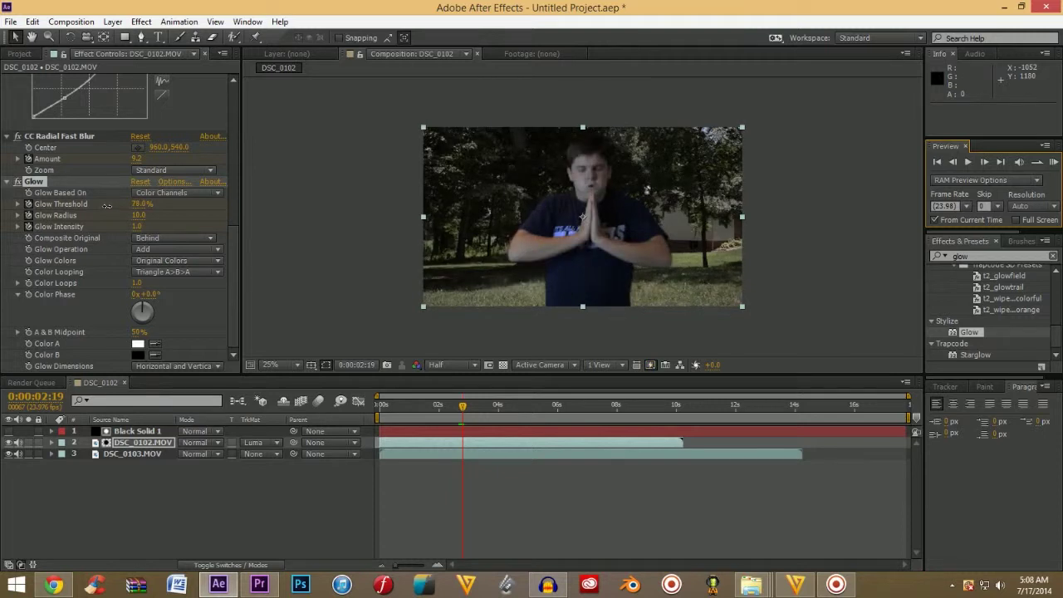
left_click_drag(85, 207, 74, 210)
left_click_drag(140, 203, 182, 238)
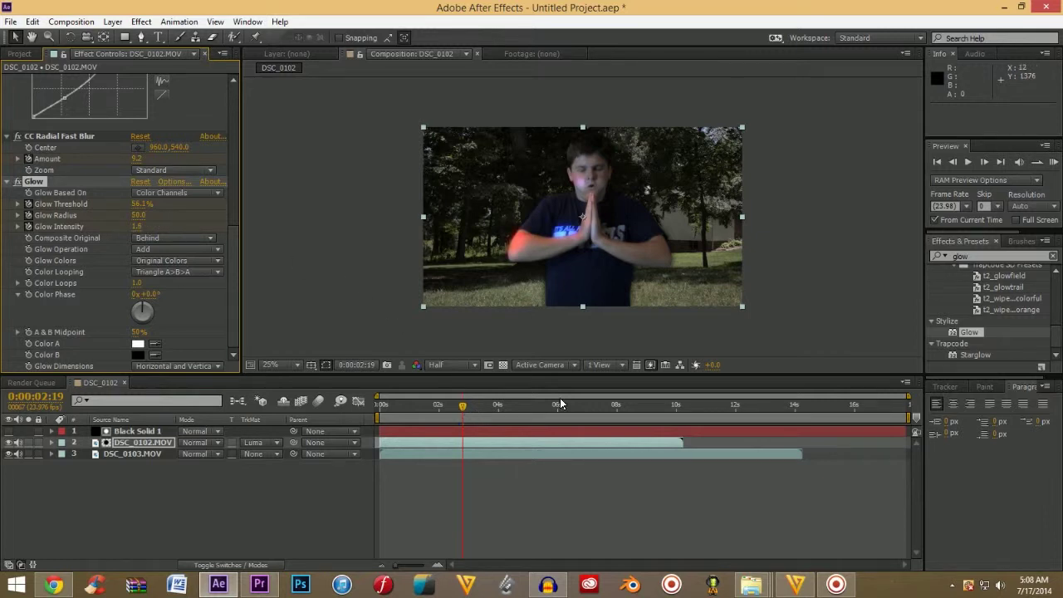
Step forward through the dissolve to 0:00:03:04 and set Glow Threshold to 36.6% there.
left_click(985, 163)
left_click(985, 163)
left_click(985, 162)
left_click(985, 163)
left_click(985, 162)
left_click(984, 162)
left_click(985, 163)
left_click(985, 163)
left_click(985, 163)
left_click(985, 162)
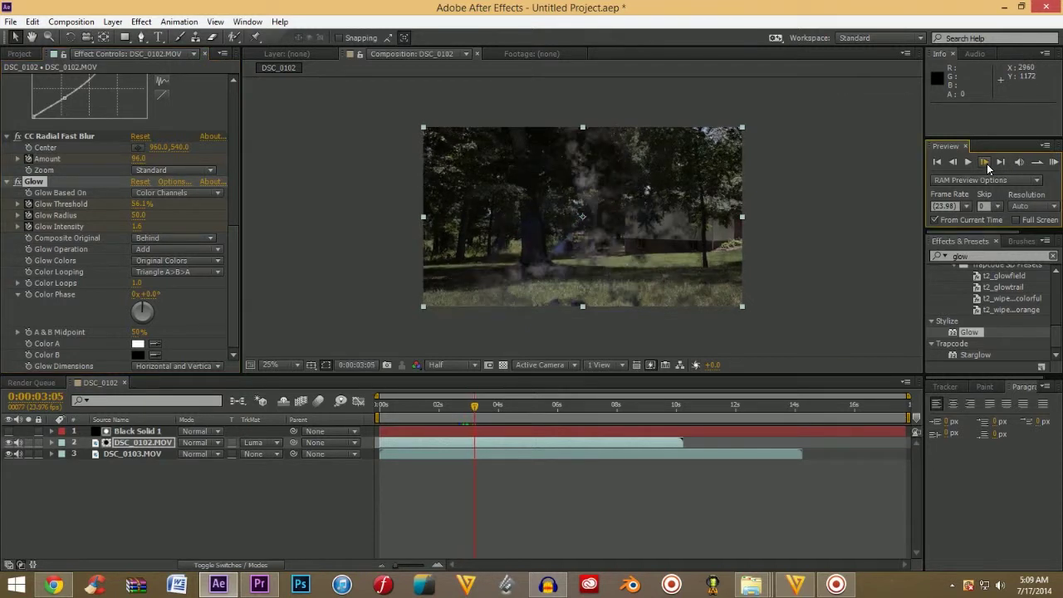
left_click(953, 163)
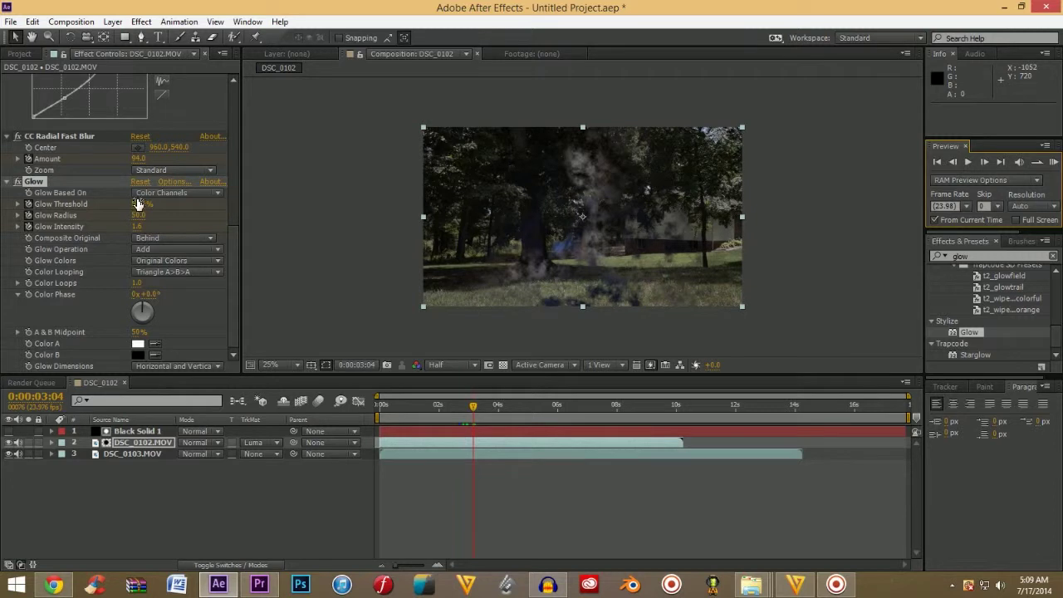
left_click_drag(139, 207, 103, 216)
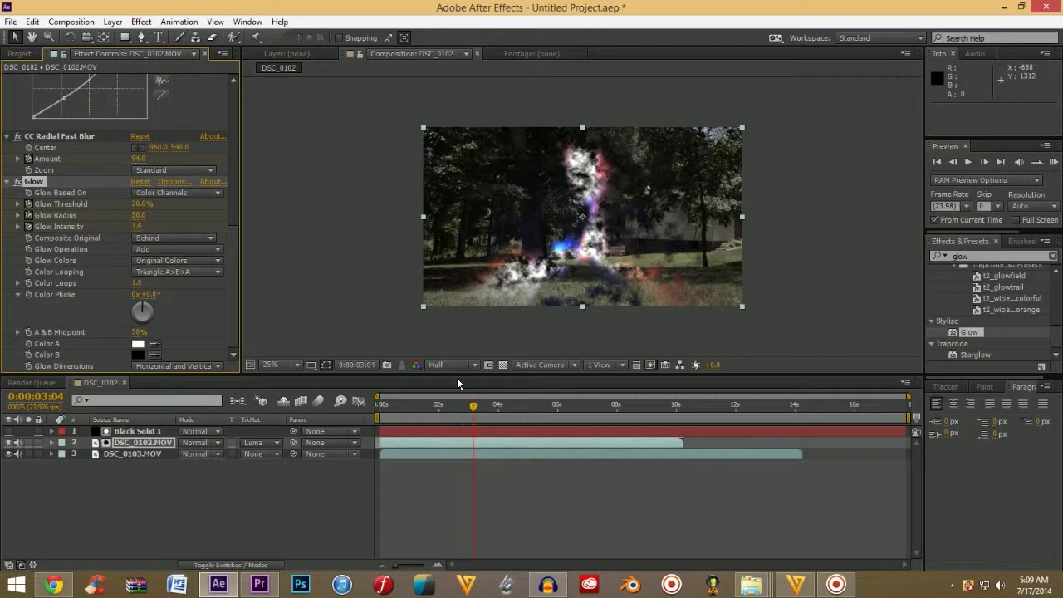
Run RAM previews of the glowing dissolve from 0:00:02:14 and from 0:00:02:11, stopping each one.
mouse_move(471, 405)
left_mouse_down()
mouse_move(492, 407)
mouse_move(455, 418)
left_mouse_up()
left_click(1053, 162)
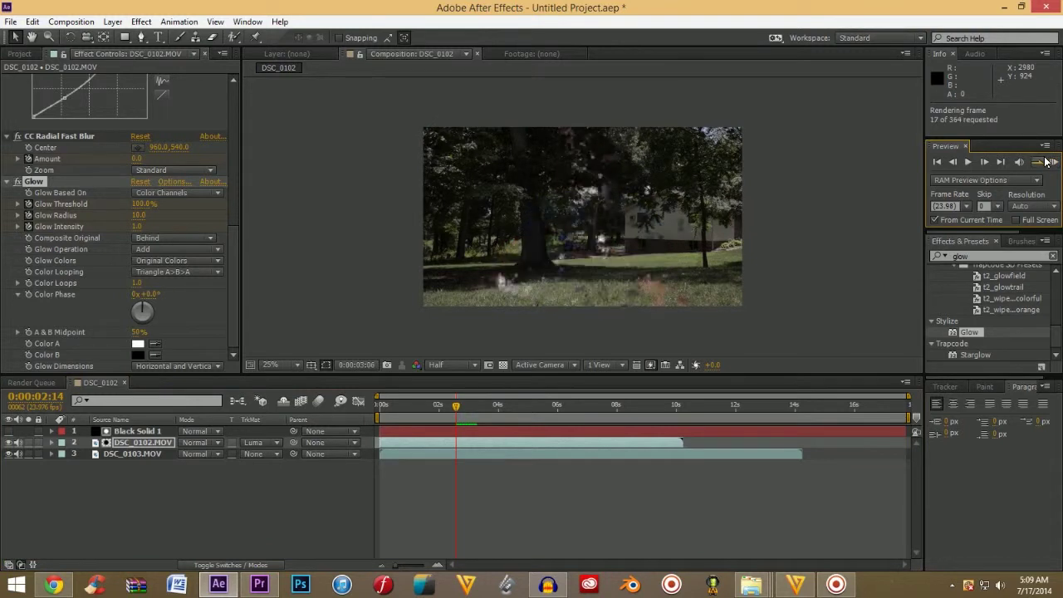
left_click(1051, 162)
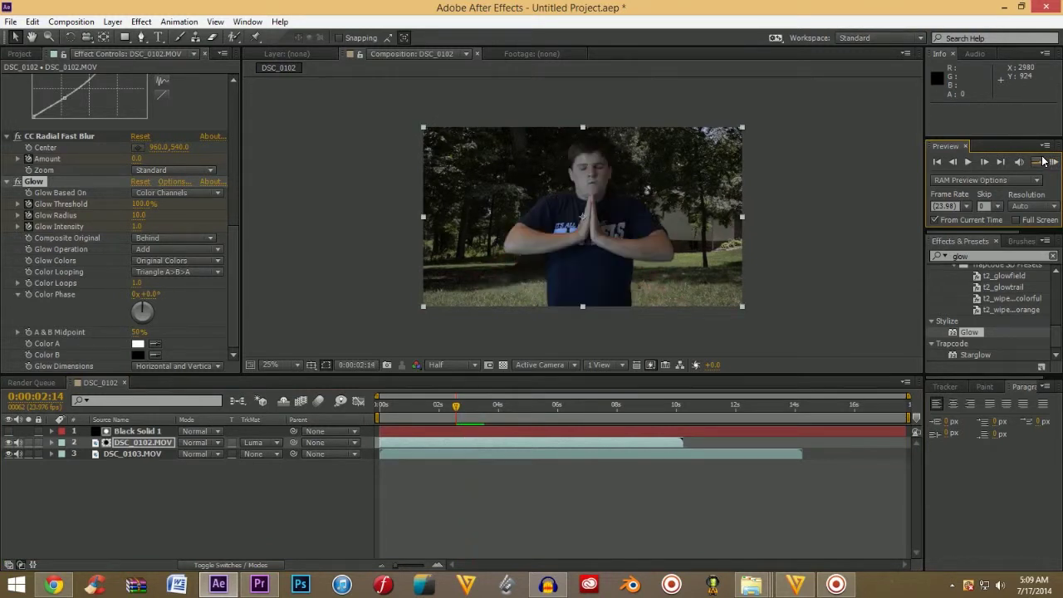
left_click_drag(456, 405, 452, 407)
left_click(1053, 163)
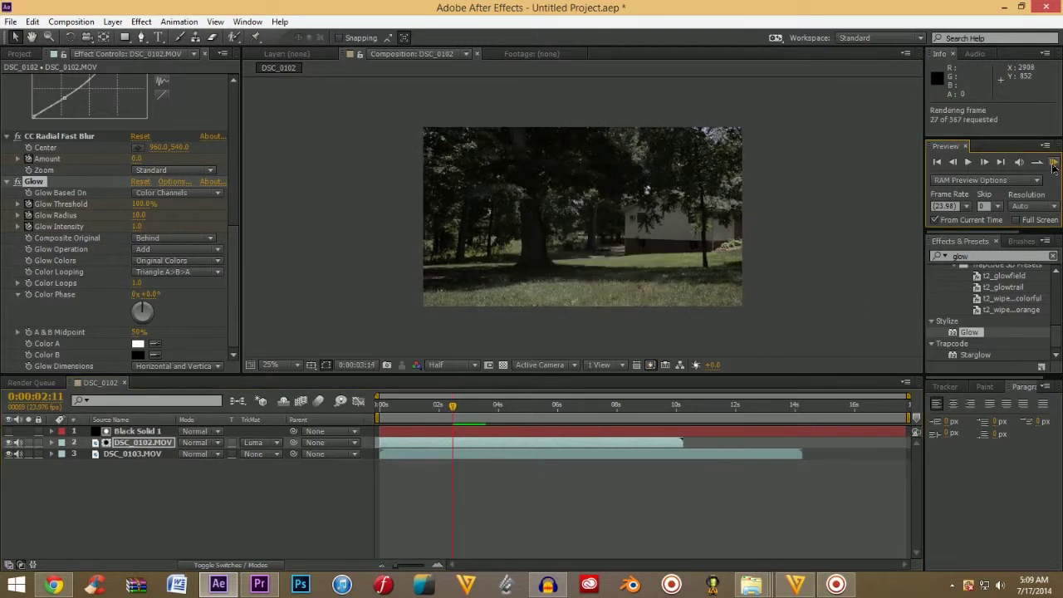
left_click(1049, 163)
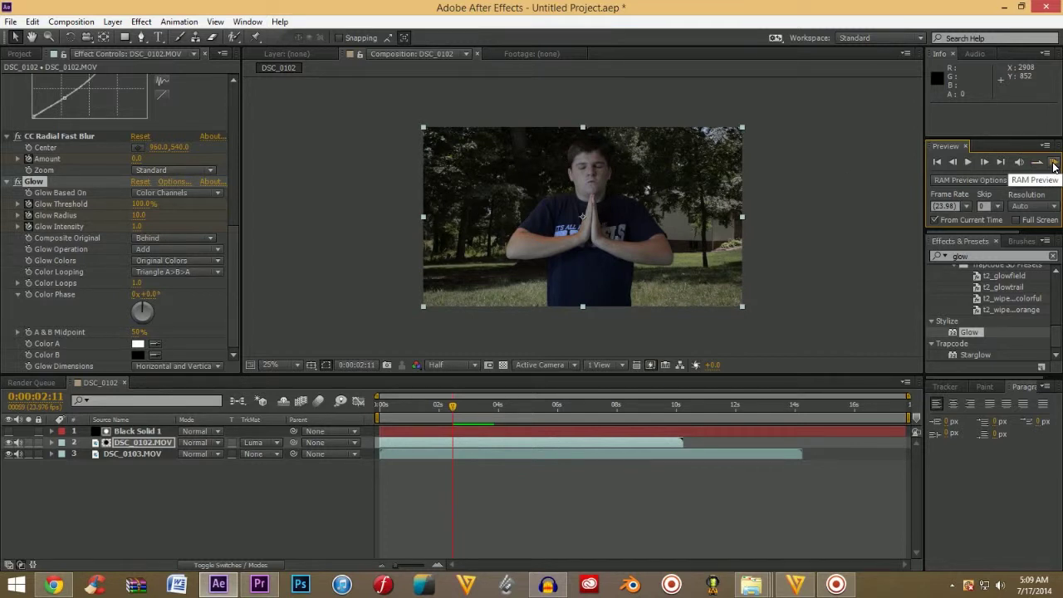
left_click(1053, 165)
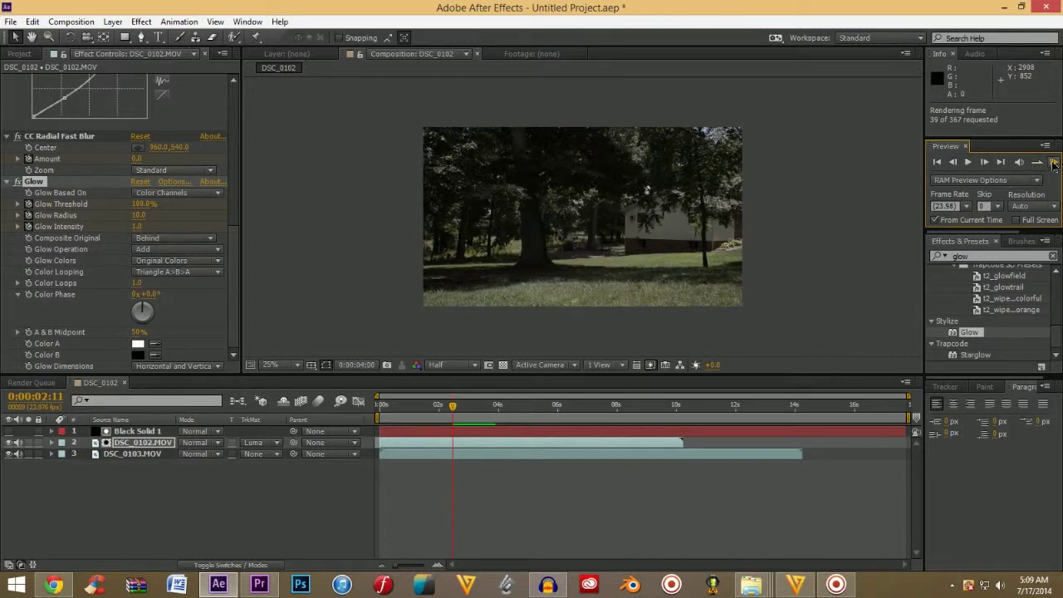
left_click(799, 237)
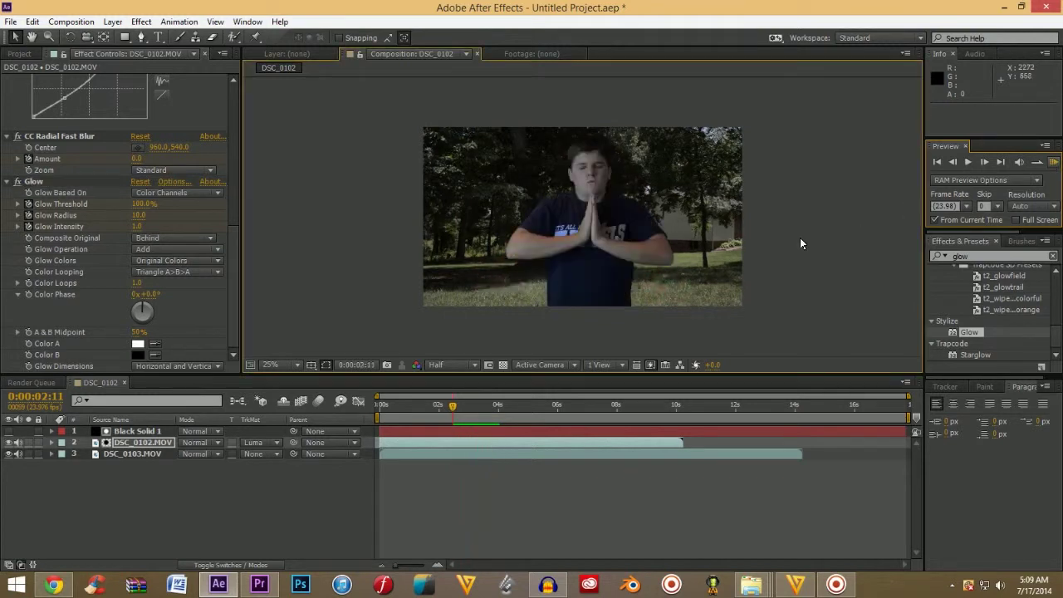
Pre-compose Black Solid 1, DSC_0102.MOV and DSC_0103.MOV as Pre-comp 1, moving all attributes into the new composition.
key("Page_Up")
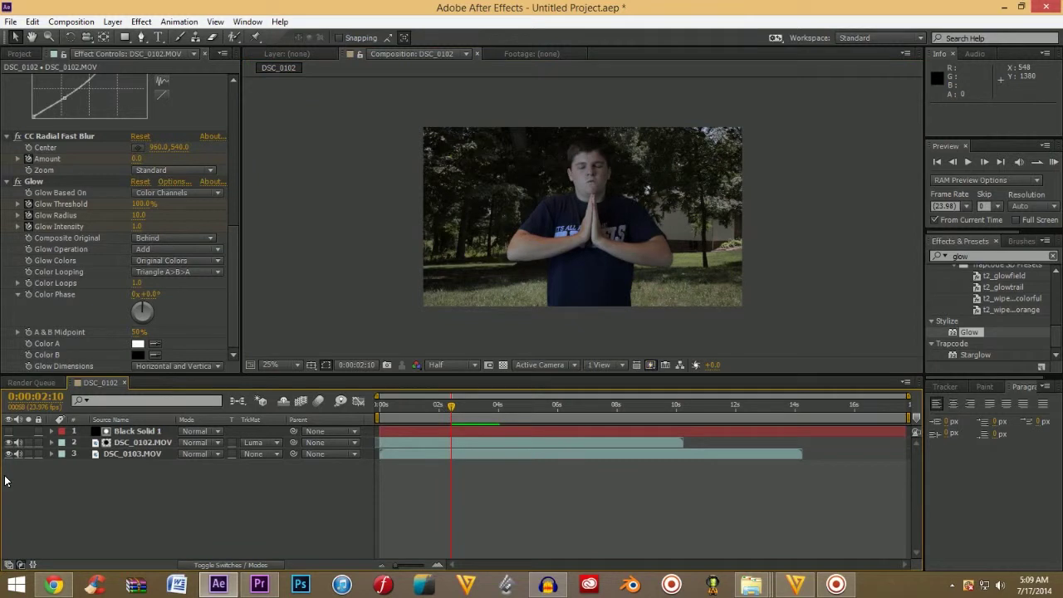
left_click_drag(94, 492, 186, 430)
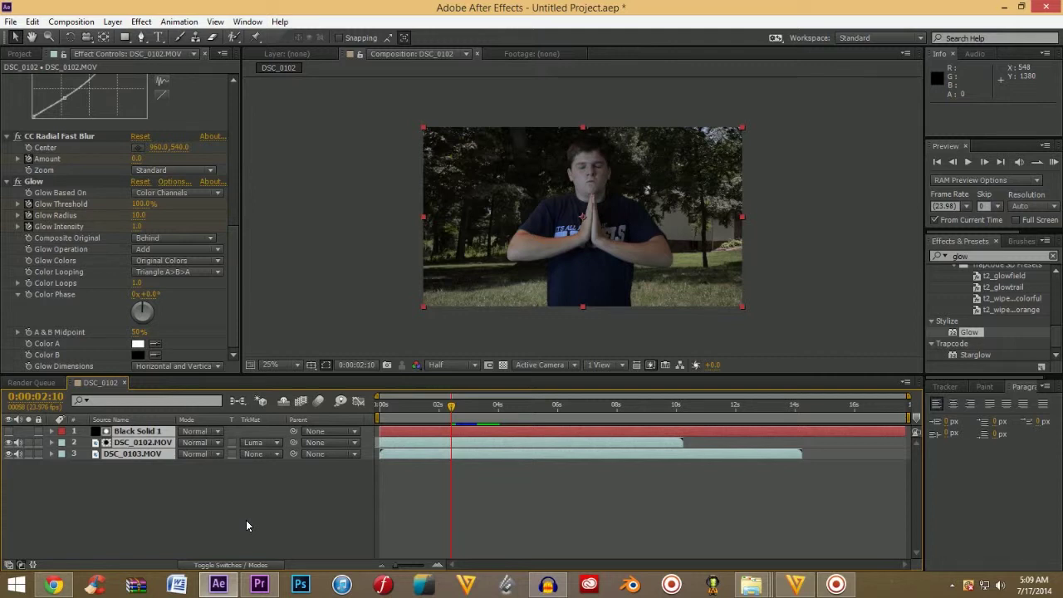
key("ctrl+shift+c")
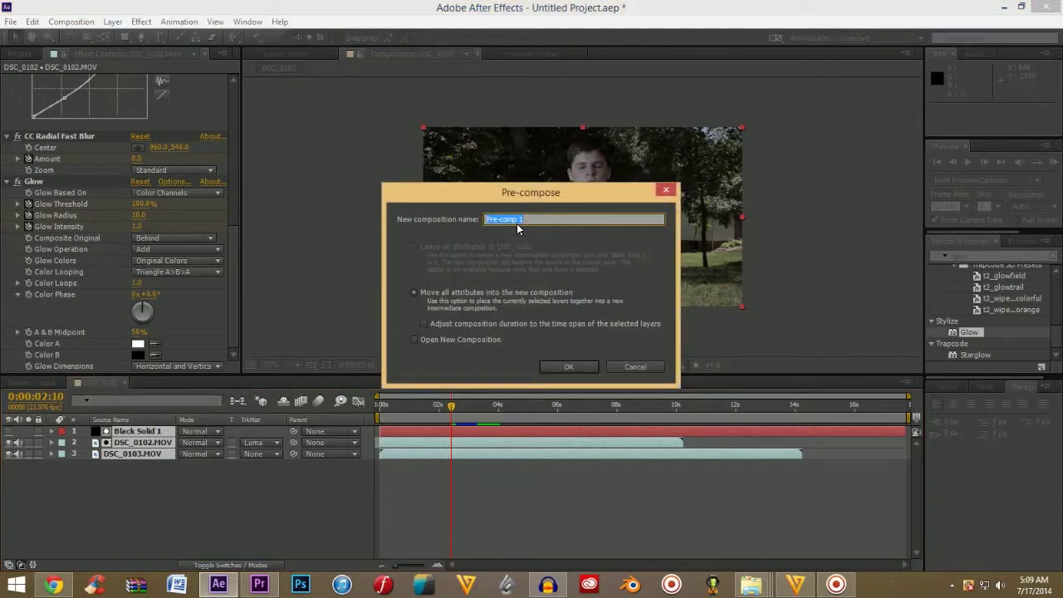
left_click(559, 368)
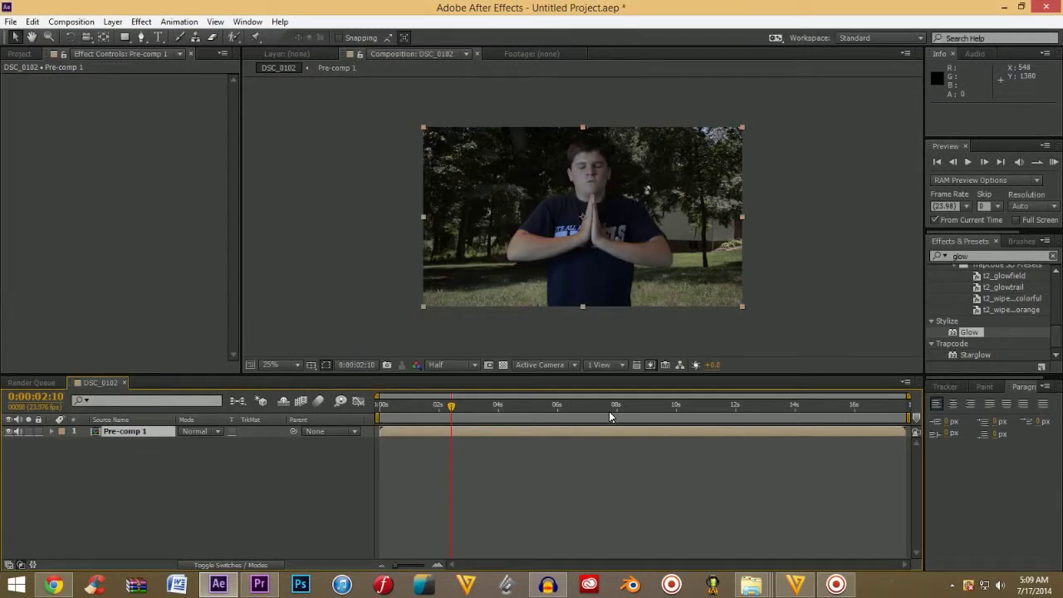
Return to 0:00:00:00 and add the expression wiggle (2,15) to the Position of Pre-comp 1.
left_click(381, 407)
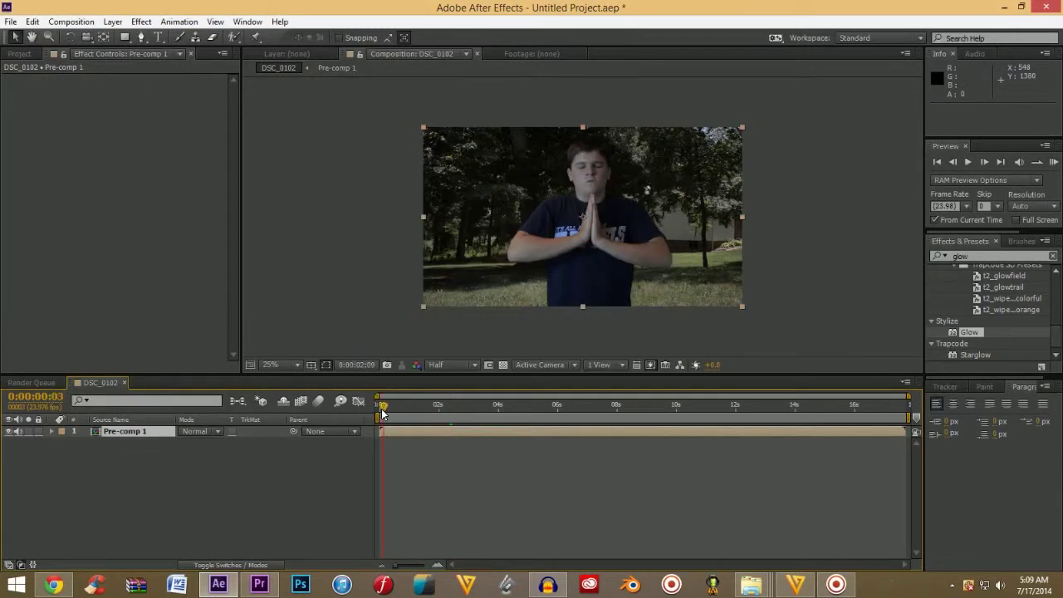
key("p")
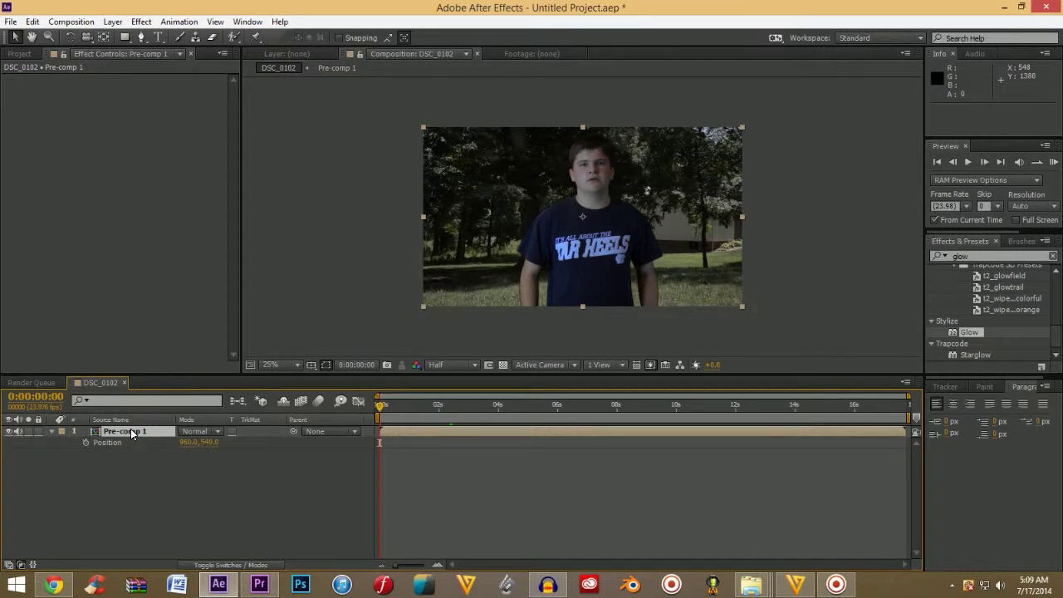
left_click(86, 442, "alt")
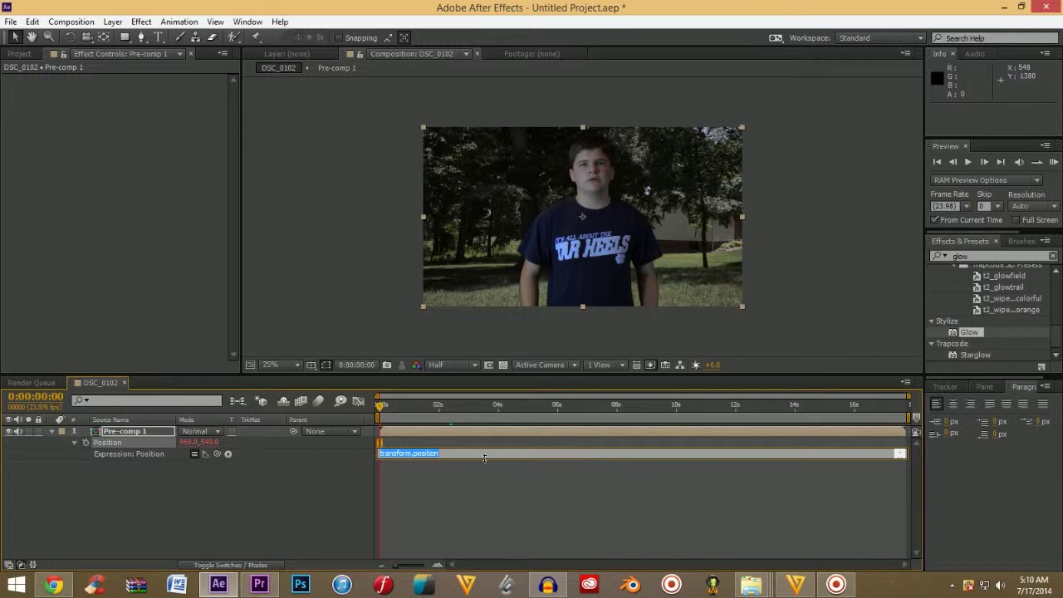
key("BackSpace")
type("wiggle (2,15")
left_click(272, 488)
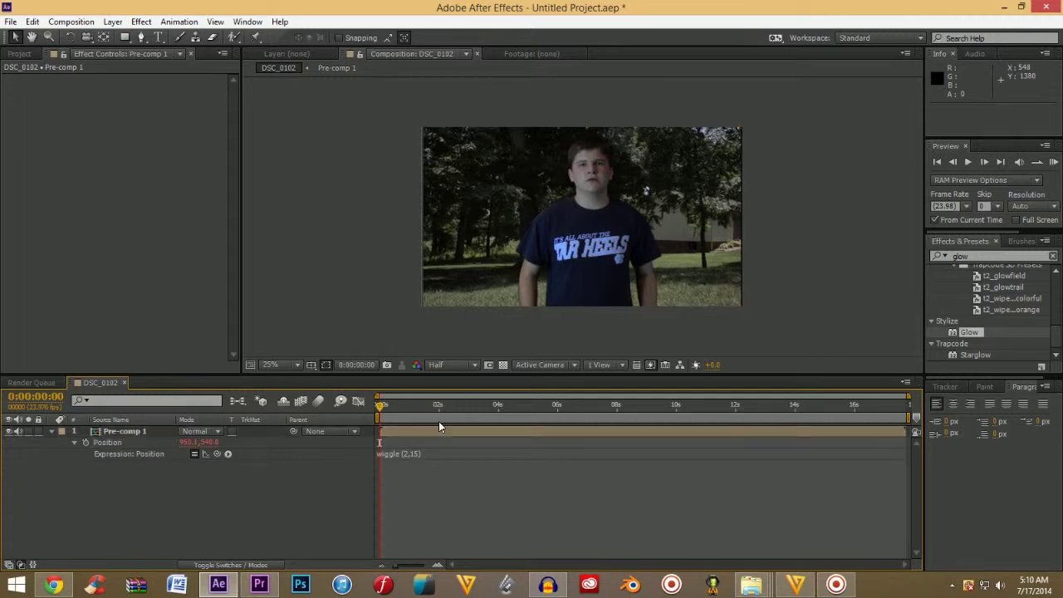
Show all transform properties of Pre-comp 1 and set its Scale to 103%.
left_click(53, 431)
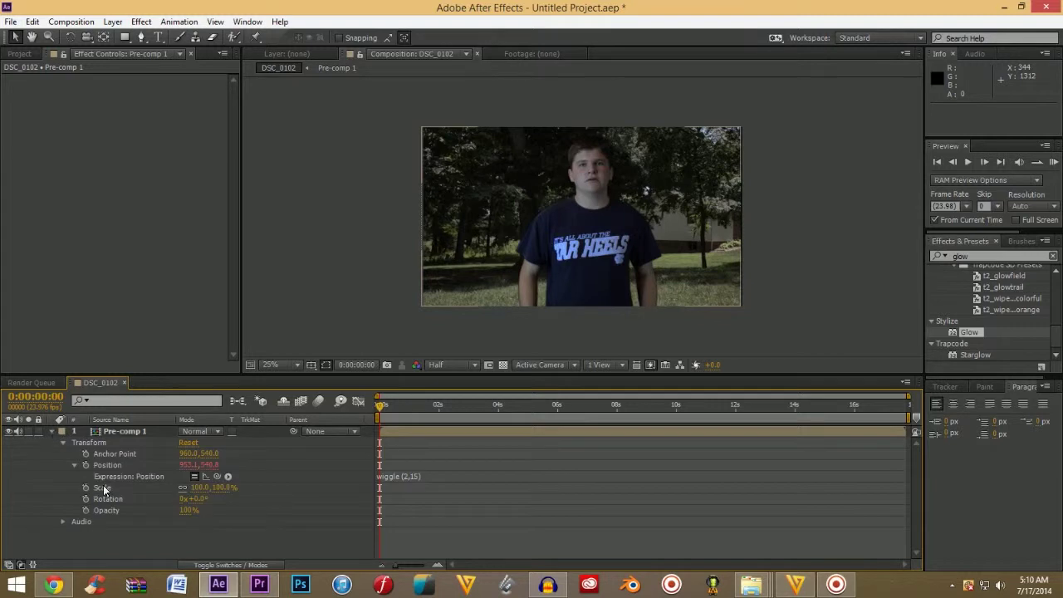
left_click(221, 488)
type("103")
key("Return")
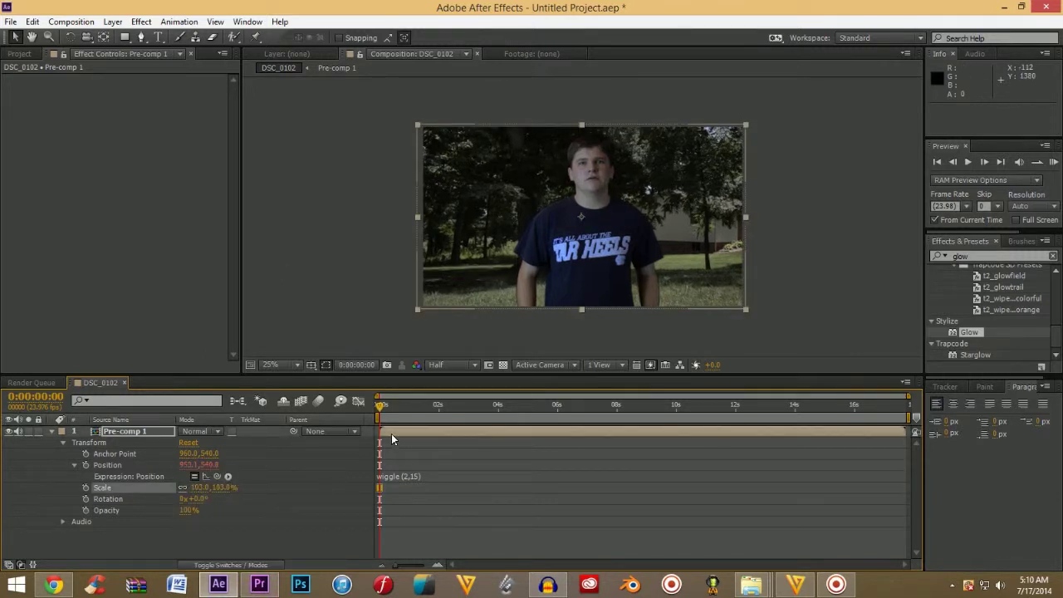
Run a RAM preview of the shaking composition from 0:00:00:00 and stop it.
left_click(1053, 162)
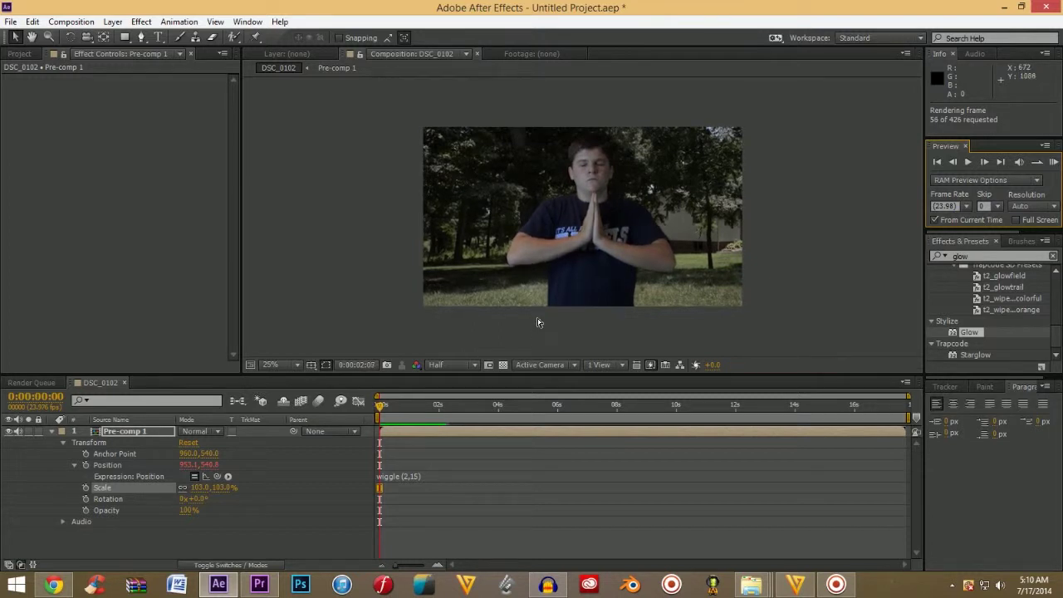
left_click(1054, 162)
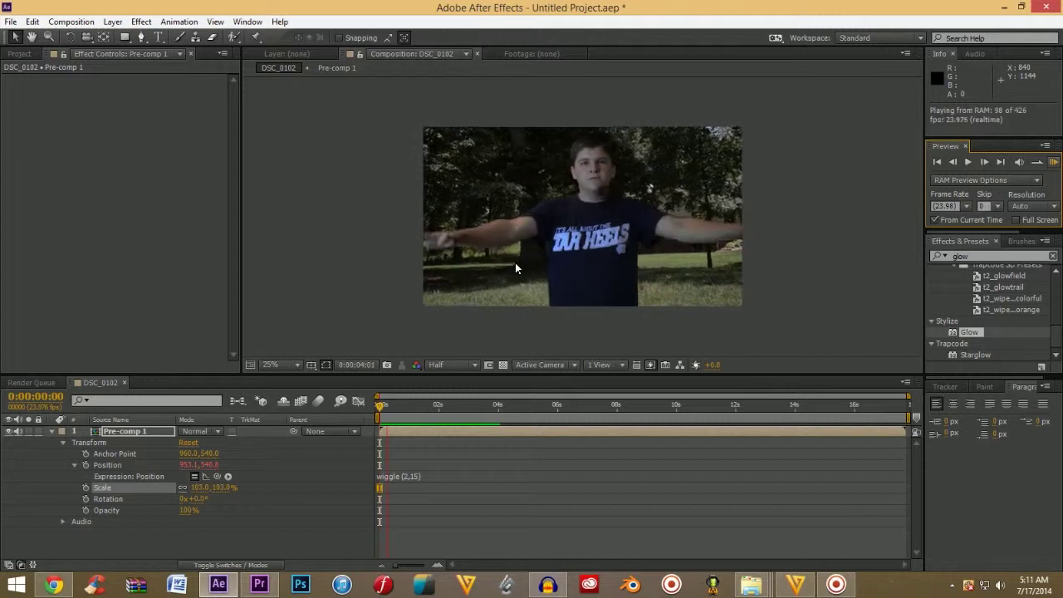
left_click(585, 205)
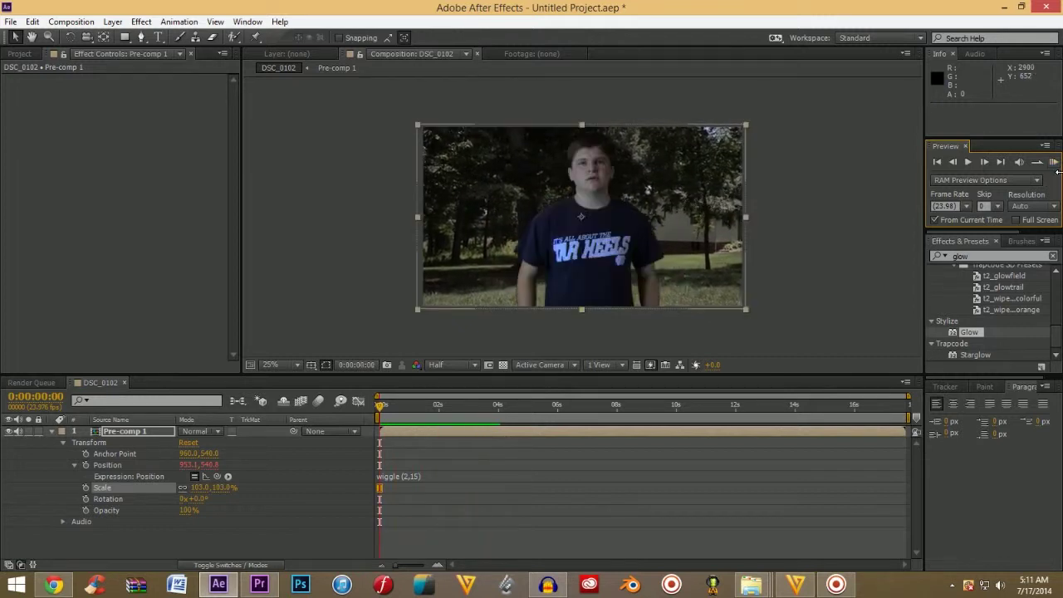